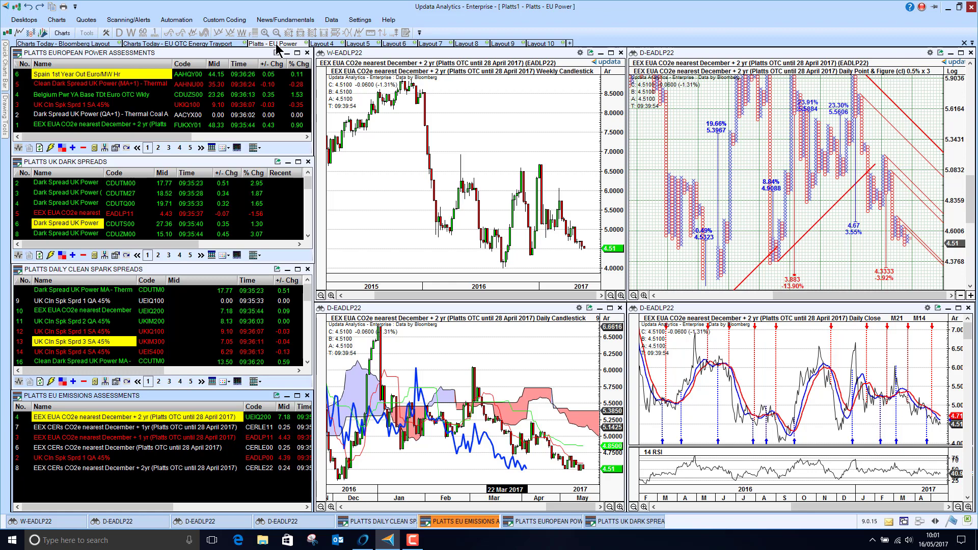
Switch to the Charts Today – Bloomberg layout and chart DOLLAR INDEX SPOT in its linked charts.
click(89, 45)
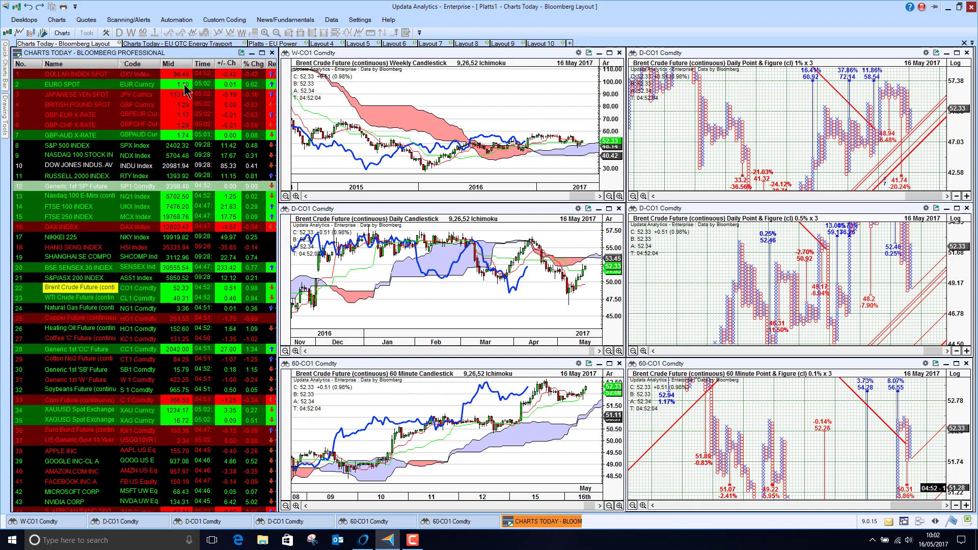
click(94, 74)
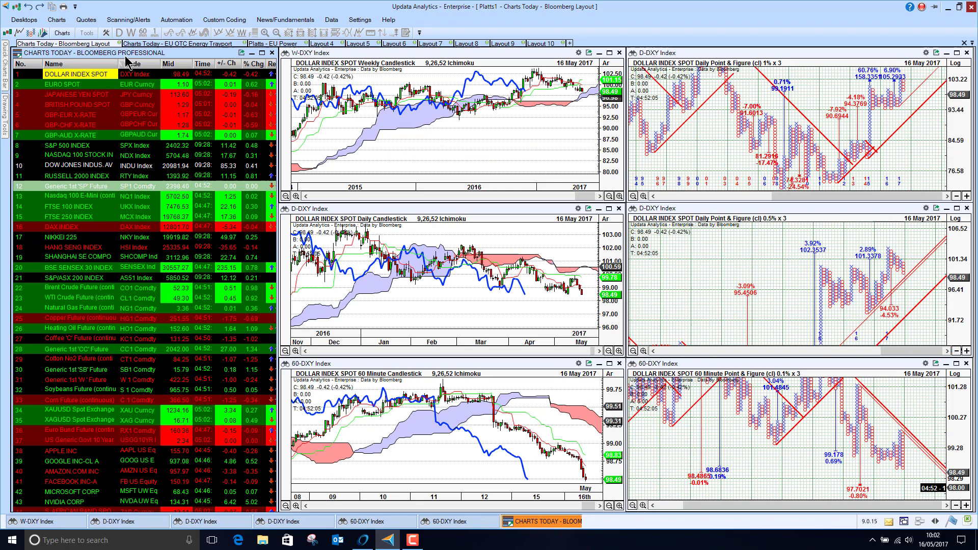
On the EU OTC Energy Trayport layout, check Trayport Joule, then chart WTI Crude and NBP Gas - NG Months NEAR.
click(155, 45)
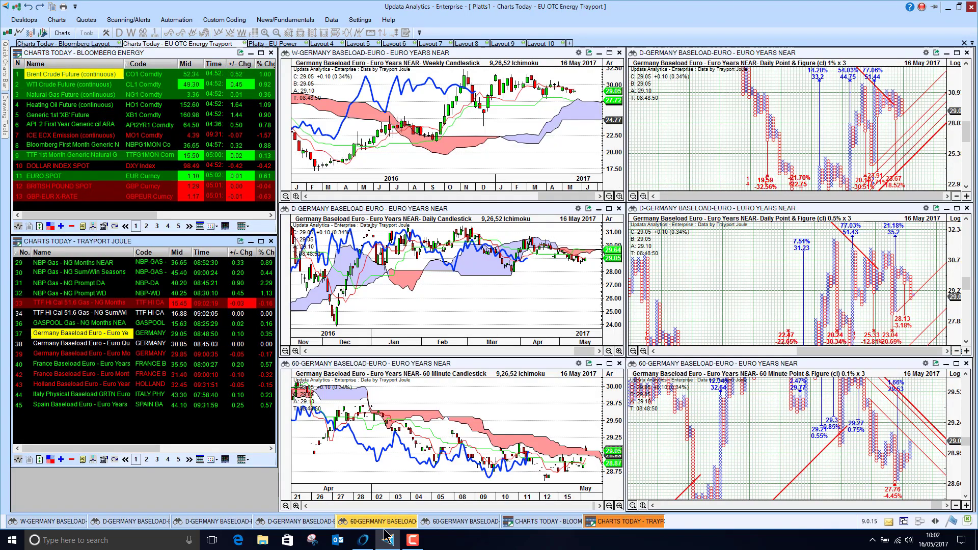
click(363, 540)
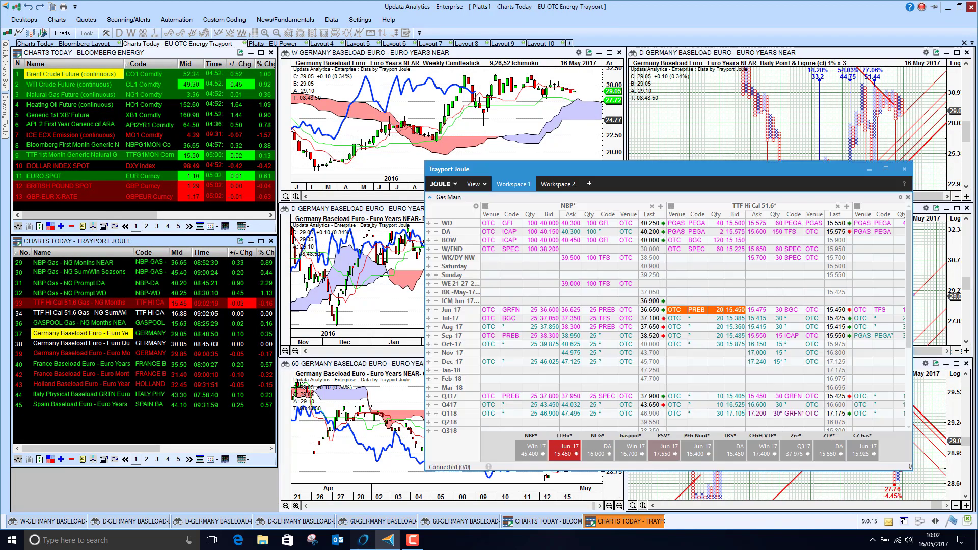
right_click(488, 253)
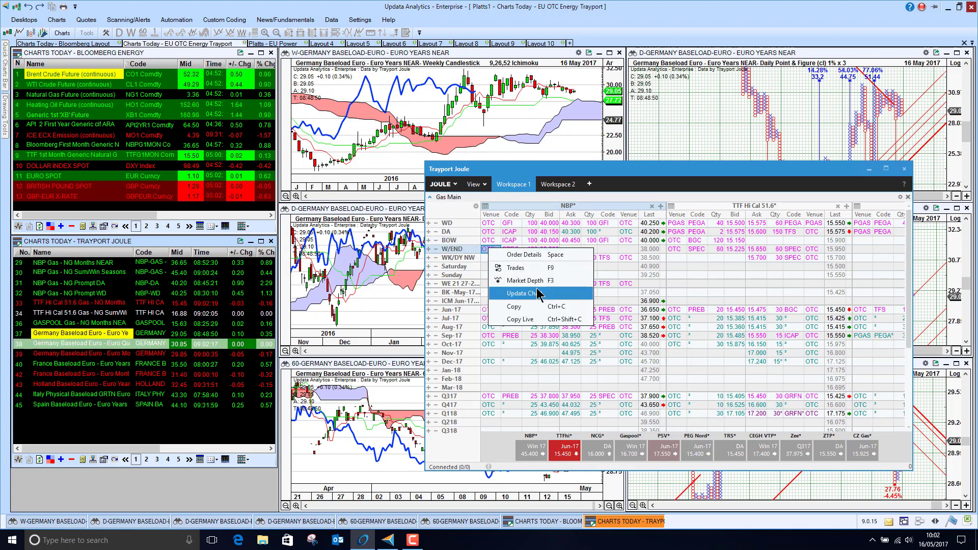
click(467, 8)
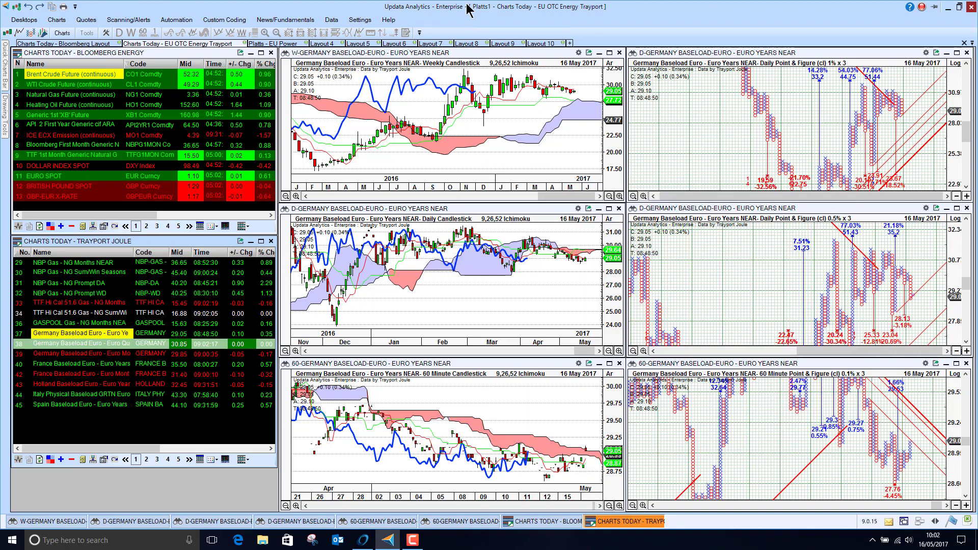
click(77, 75)
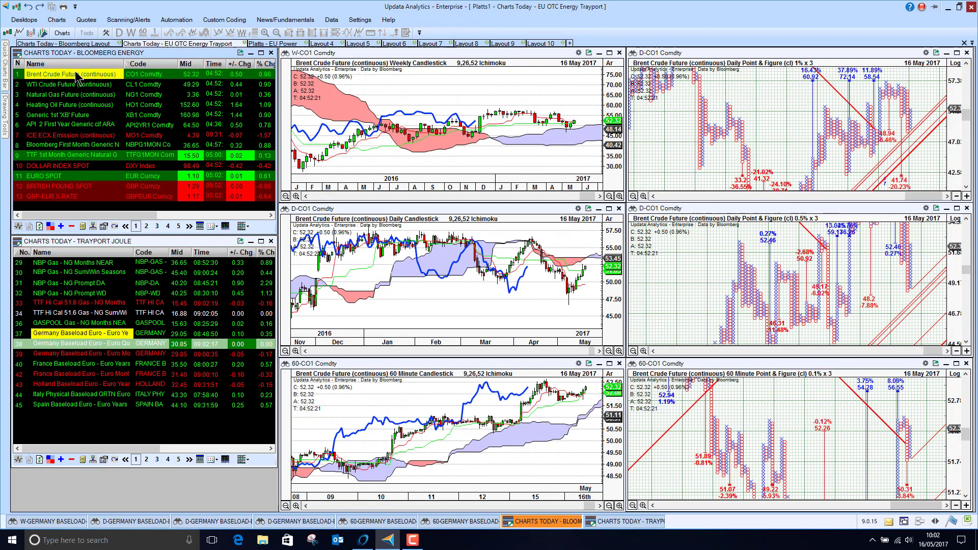
click(75, 264)
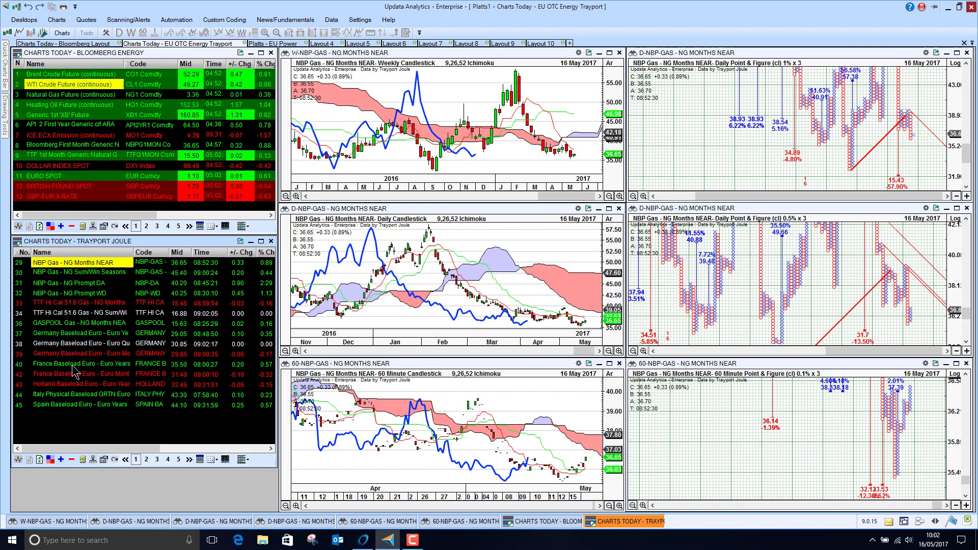
Chart Germany Baseload Euro Years NEAR, then move through the Bloomberg and Trayport layouts to Platts - EU Power.
click(66, 337)
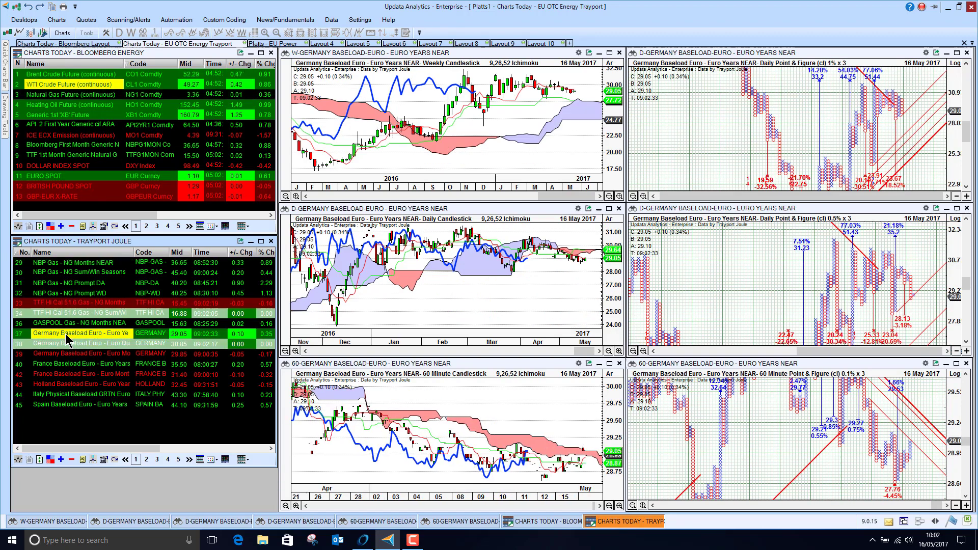
click(61, 44)
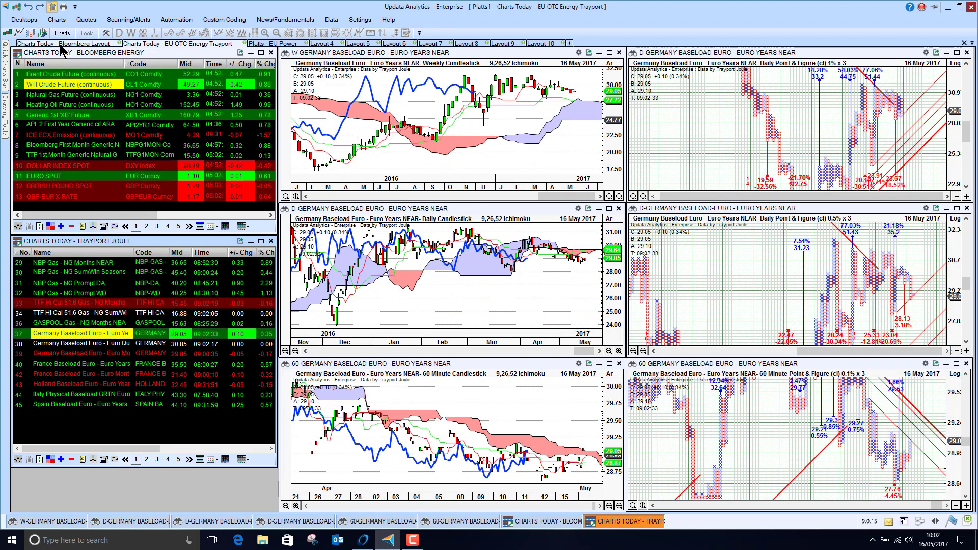
click(164, 45)
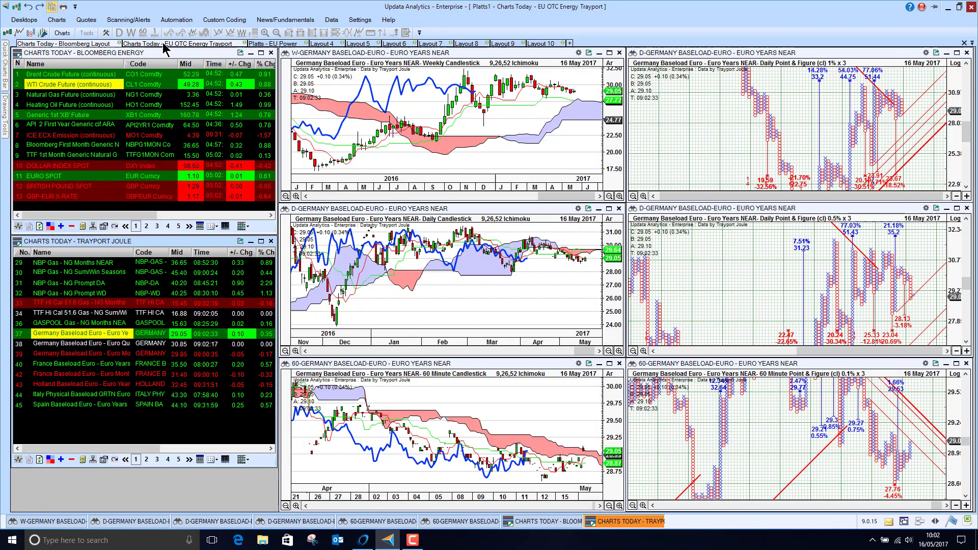
click(277, 44)
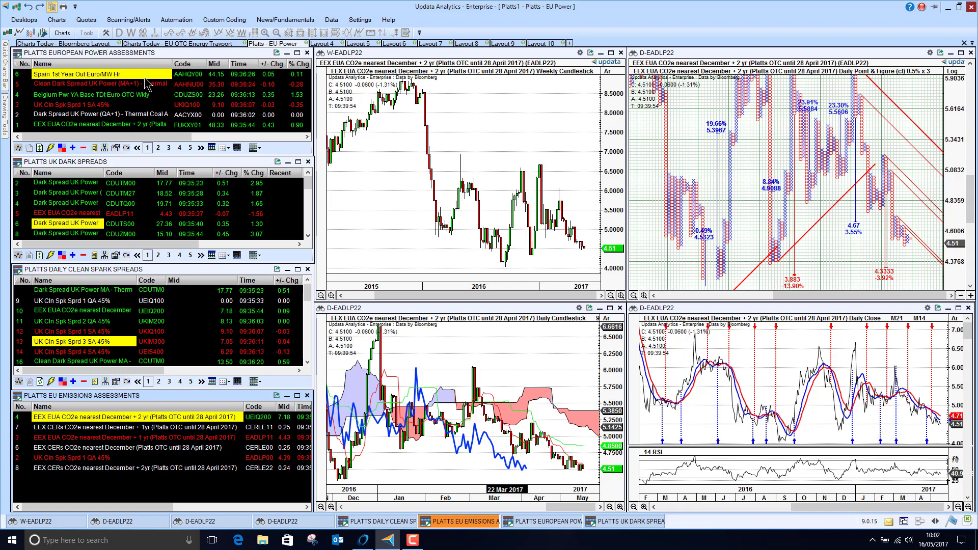
Step through the Platts UK dark spread rows, past CDUTQ00, to chart CDUTM00.
click(108, 81)
key(Down)
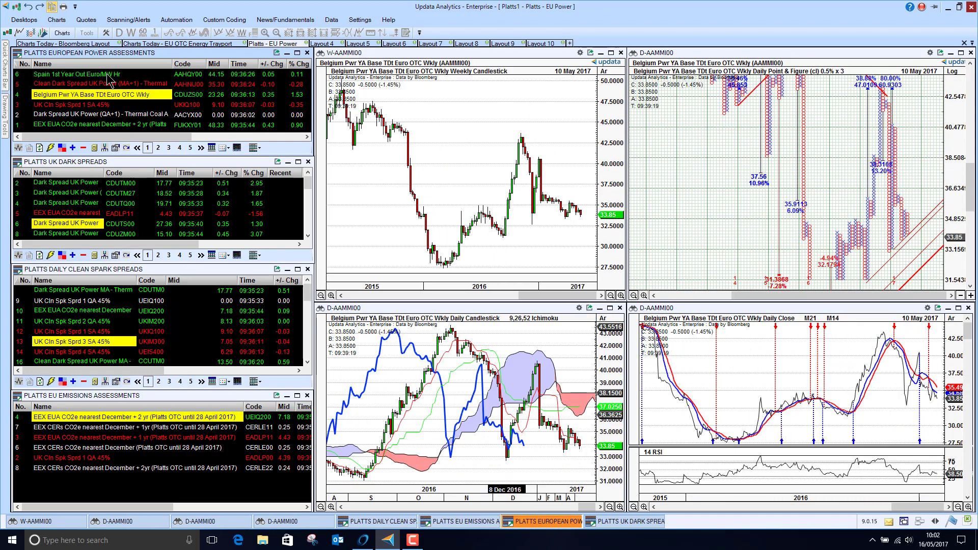
key(Down)
key(Up)
key(Up)
key(Up)
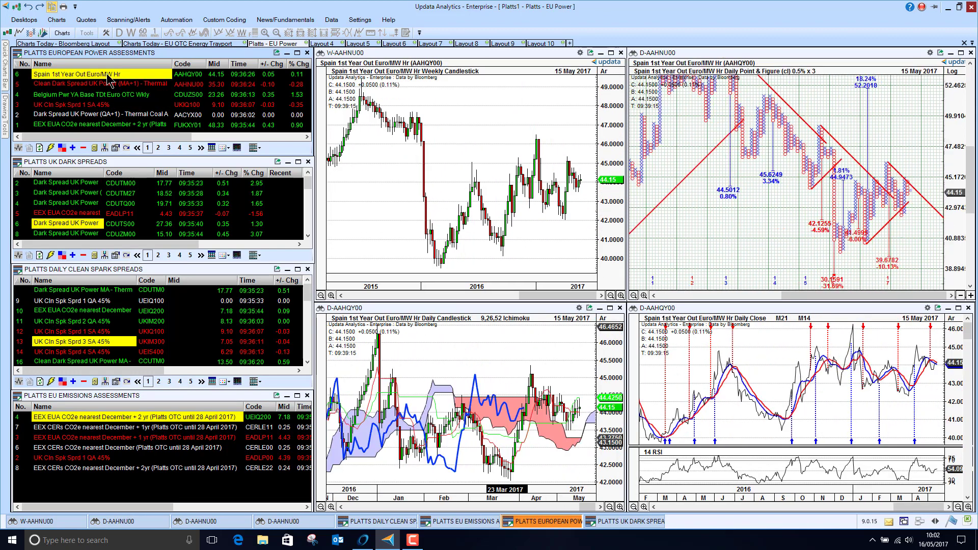
key(Down)
key(Down)
key(Down)
key(Up)
key(Up)
key(Up)
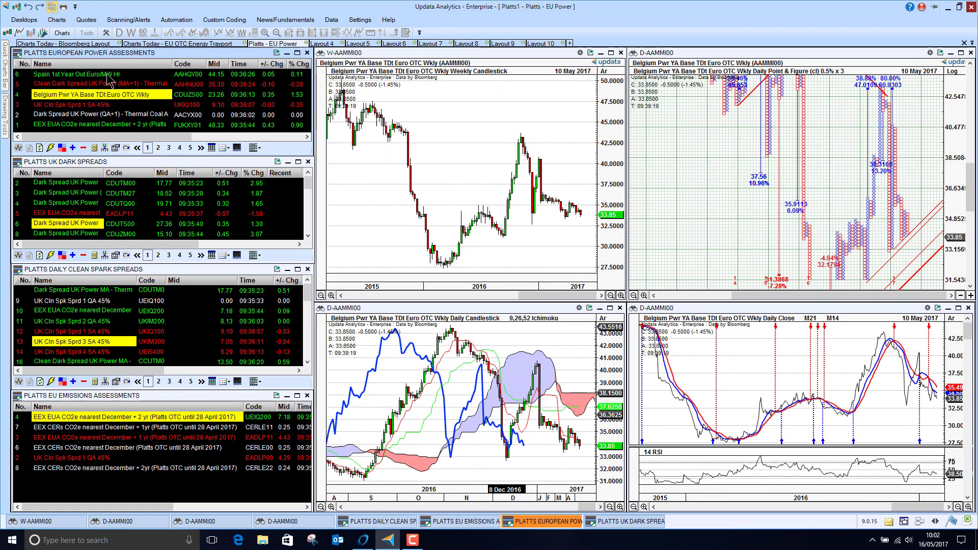
click(87, 183)
key(Down)
key(Down)
key(Up)
key(Up)
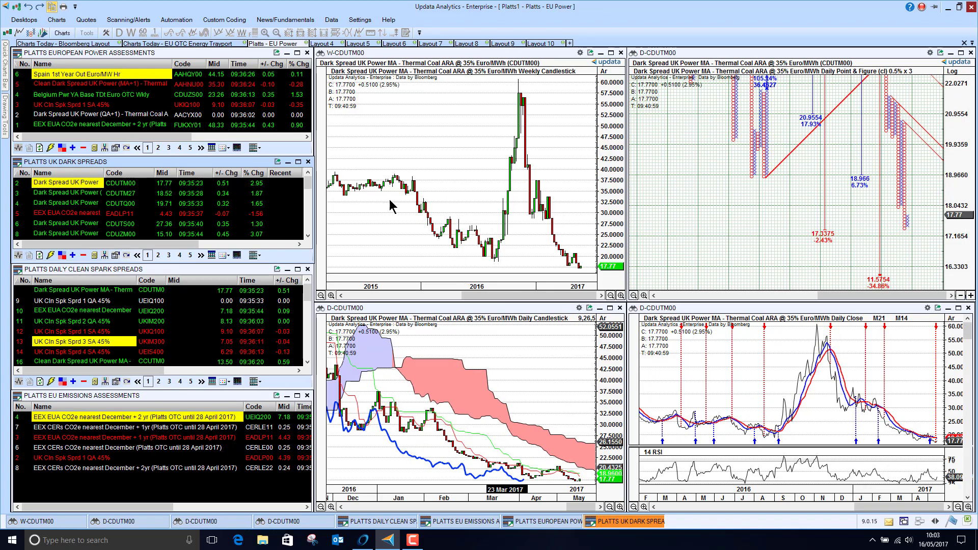
click(873, 540)
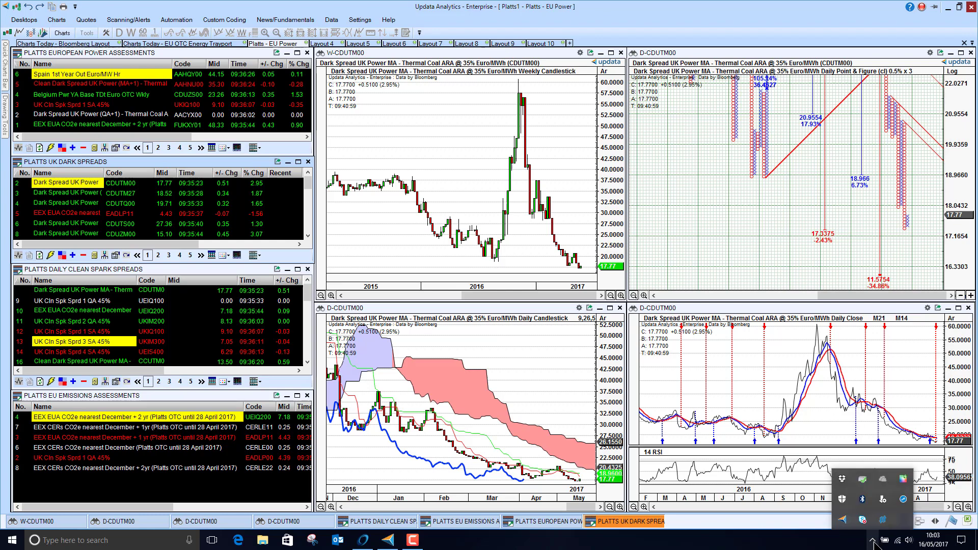
right_click(842, 519)
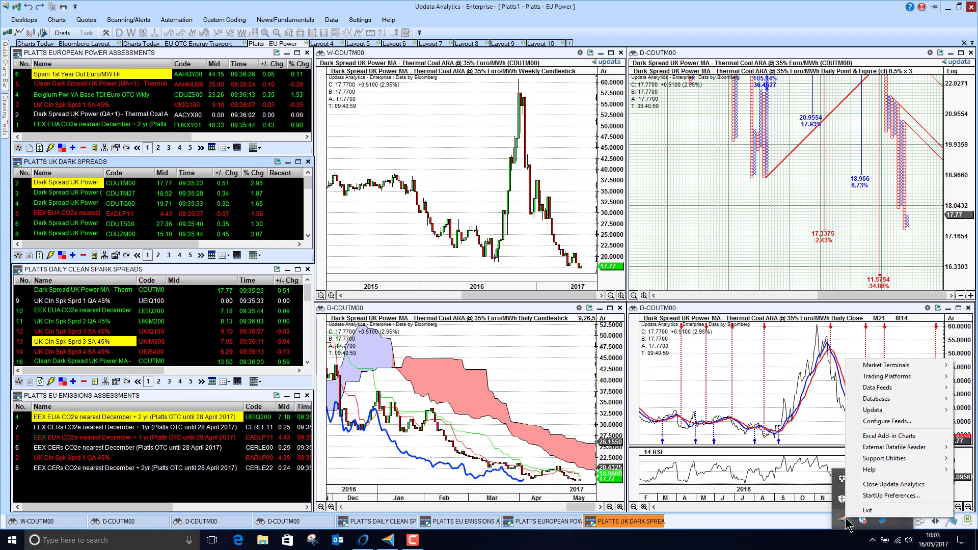
mouse_move(901, 368)
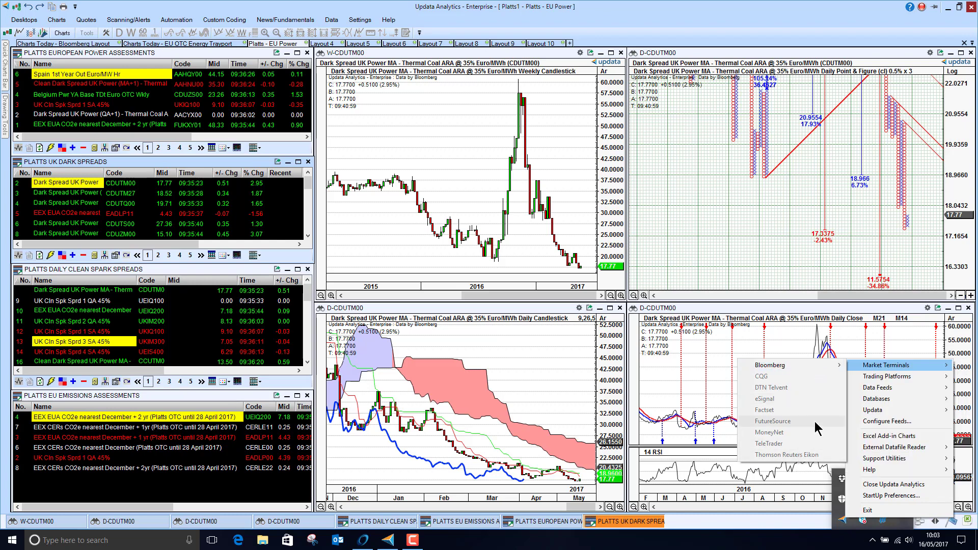
mouse_move(877, 380)
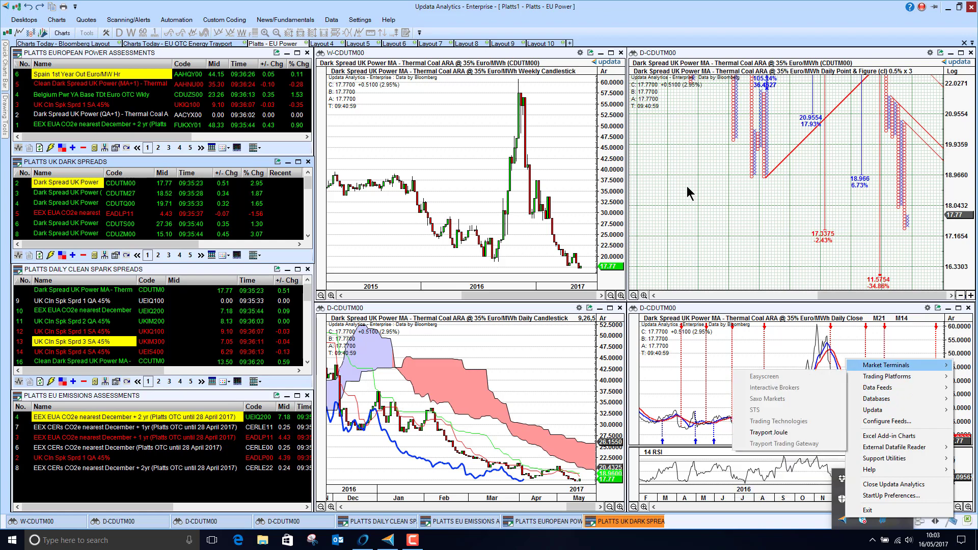
click(458, 124)
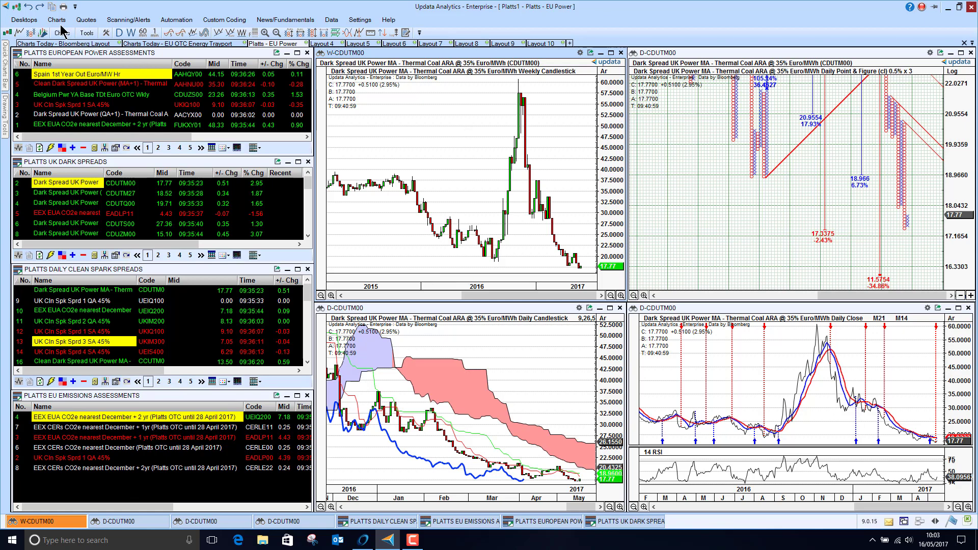
click(29, 23)
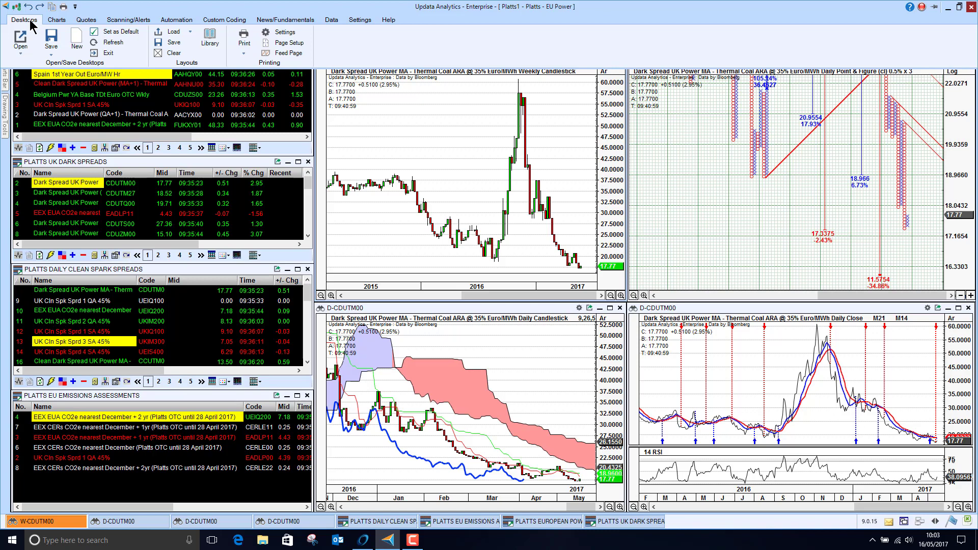
double_click(31, 23)
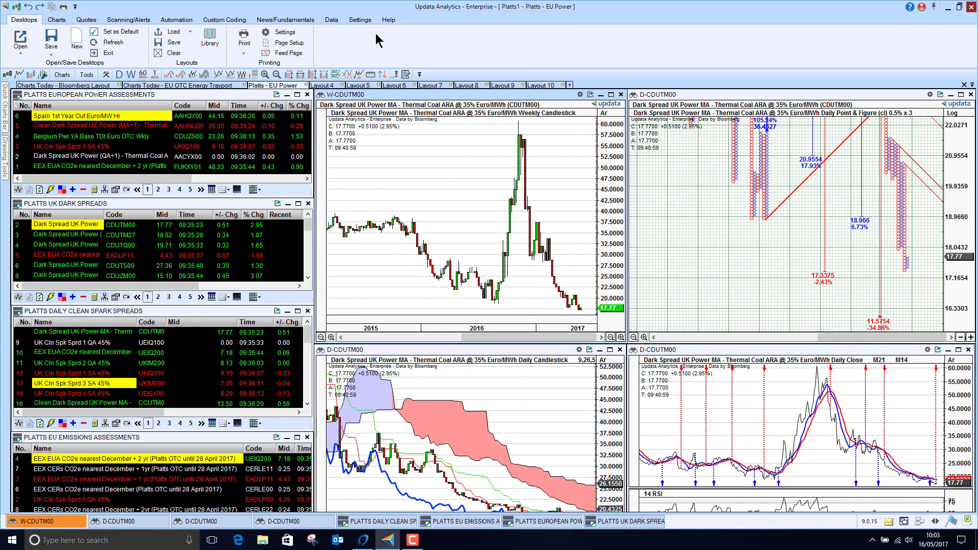
click(57, 22)
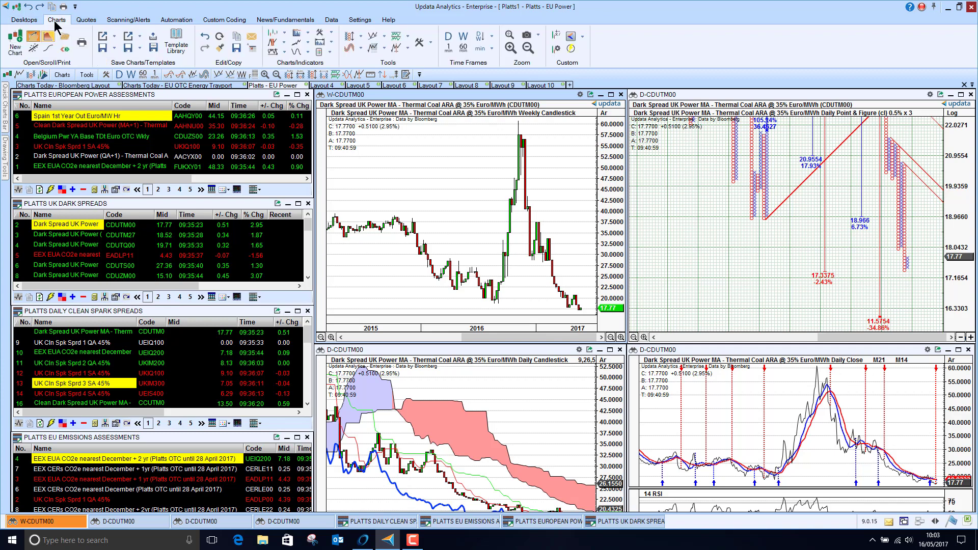
click(89, 21)
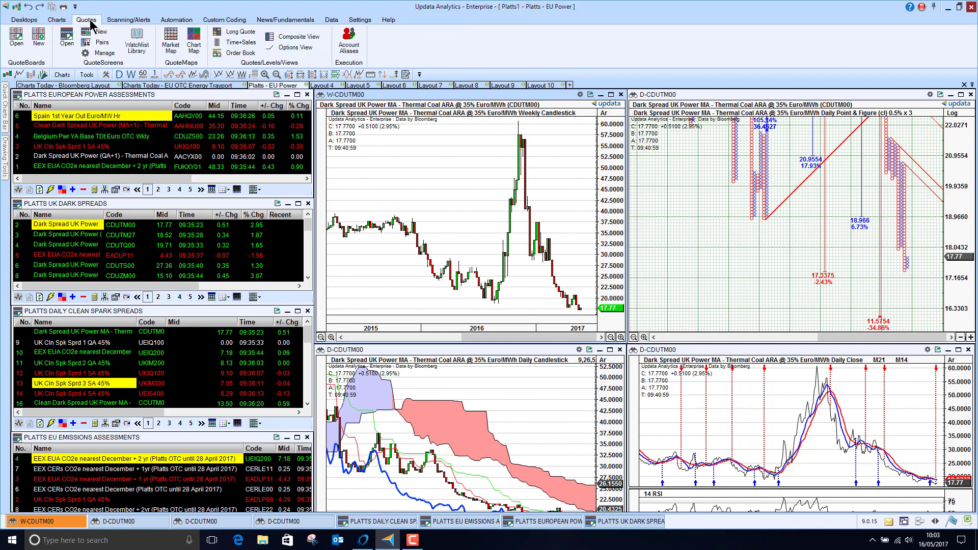
click(24, 21)
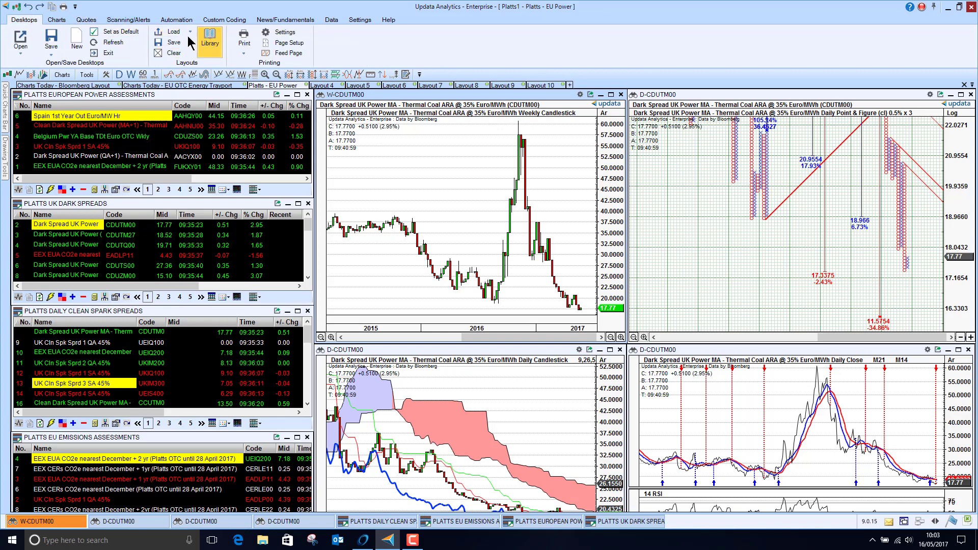
click(128, 20)
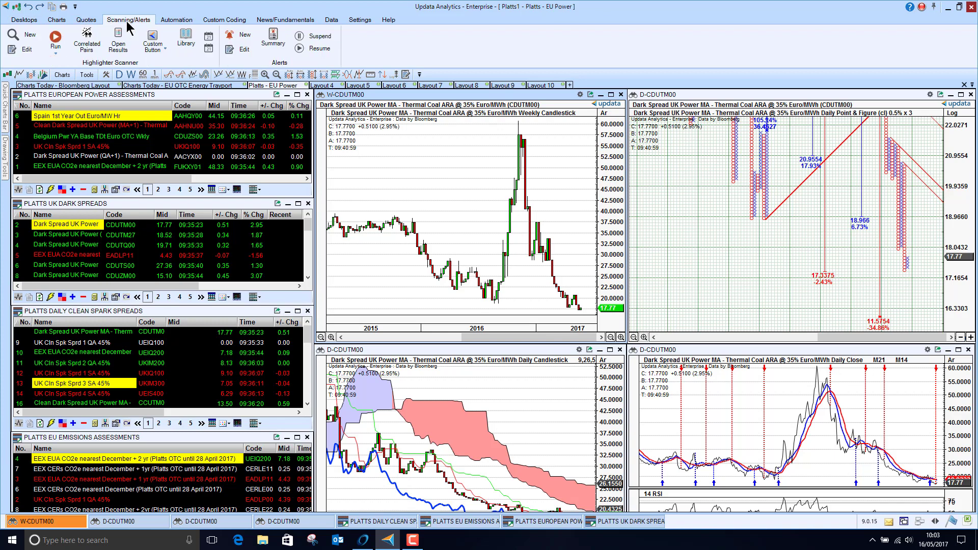
click(20, 20)
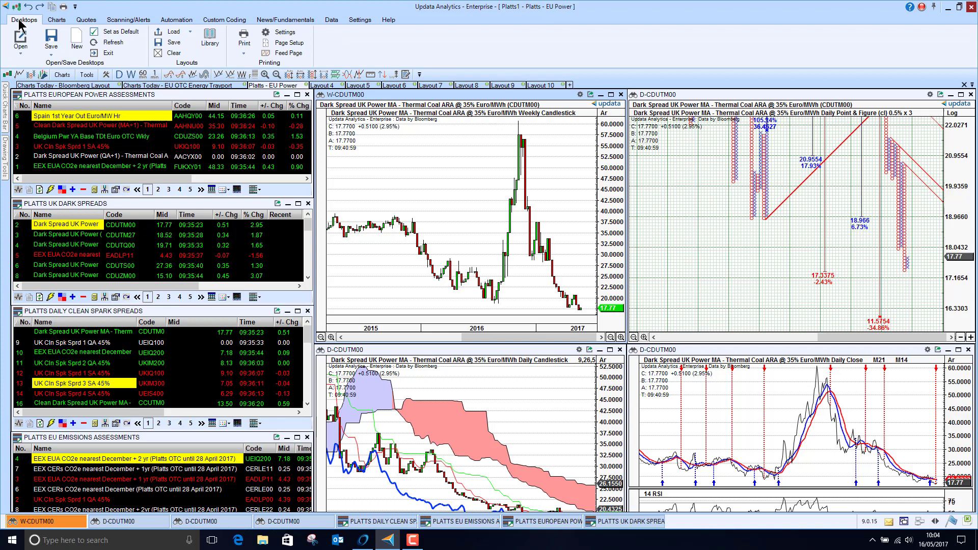
click(57, 21)
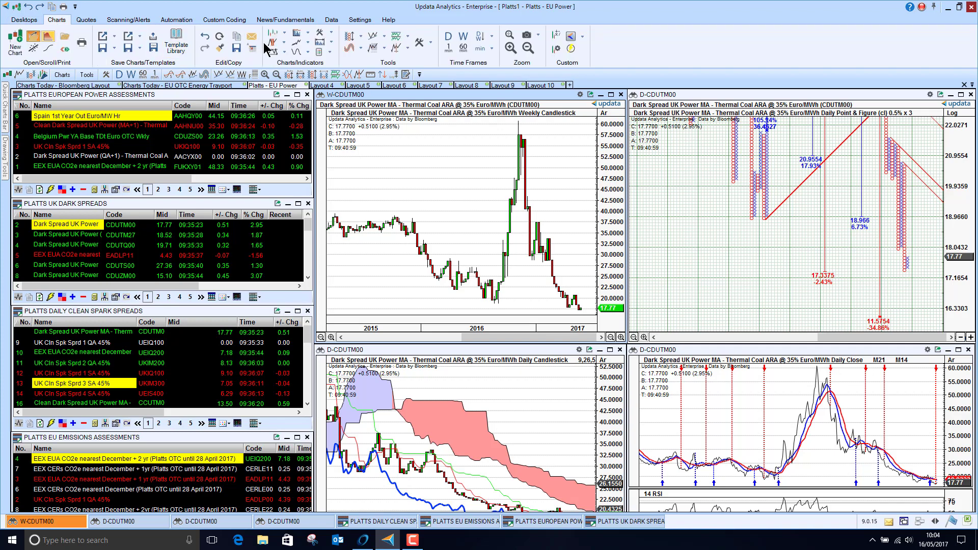
click(88, 21)
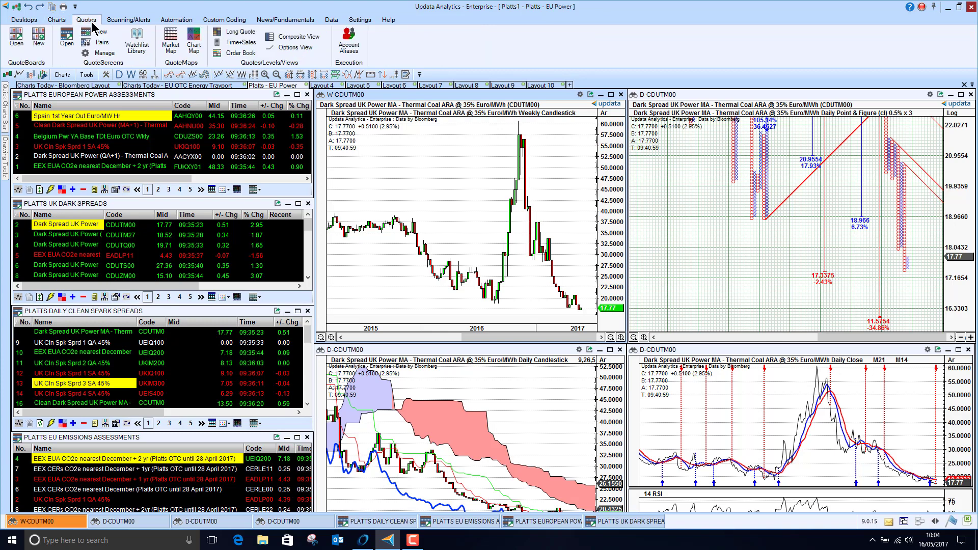
click(126, 22)
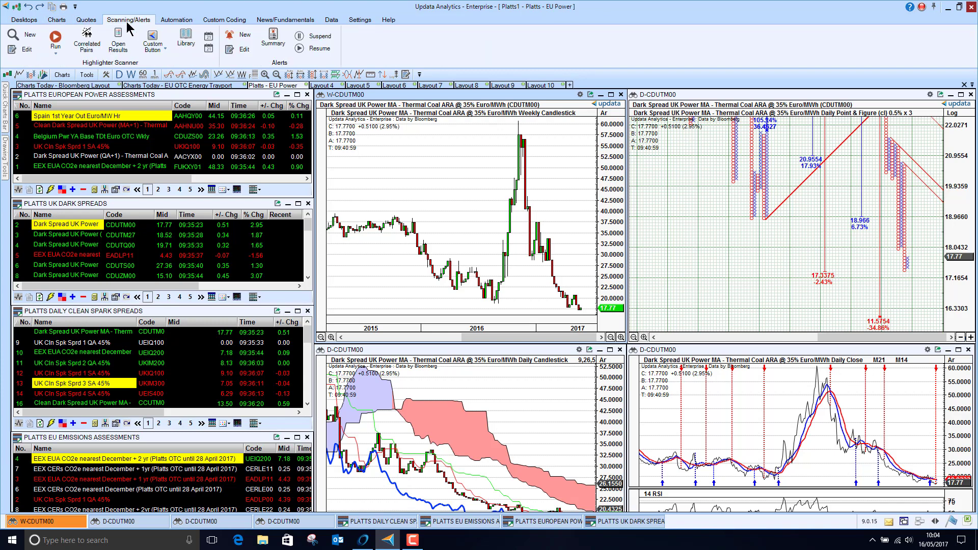
click(178, 24)
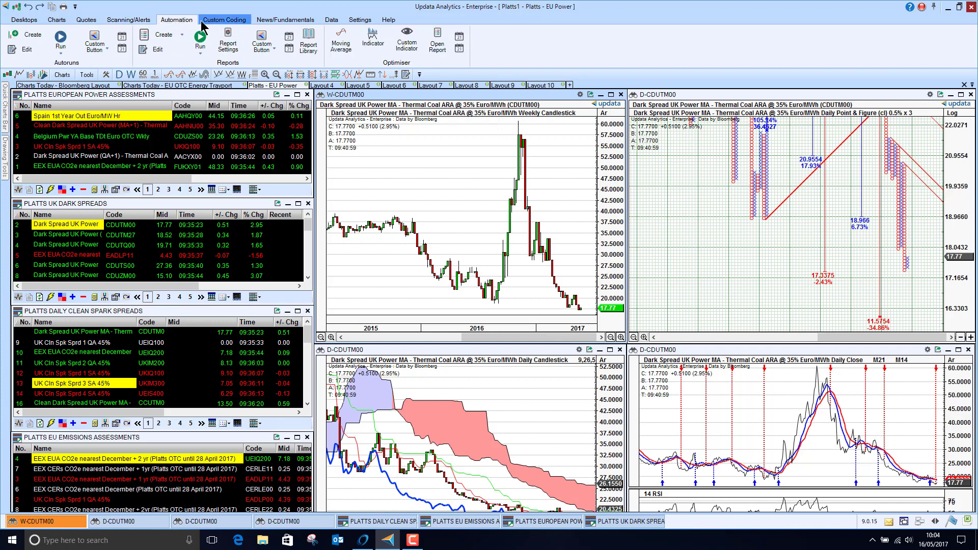
click(227, 24)
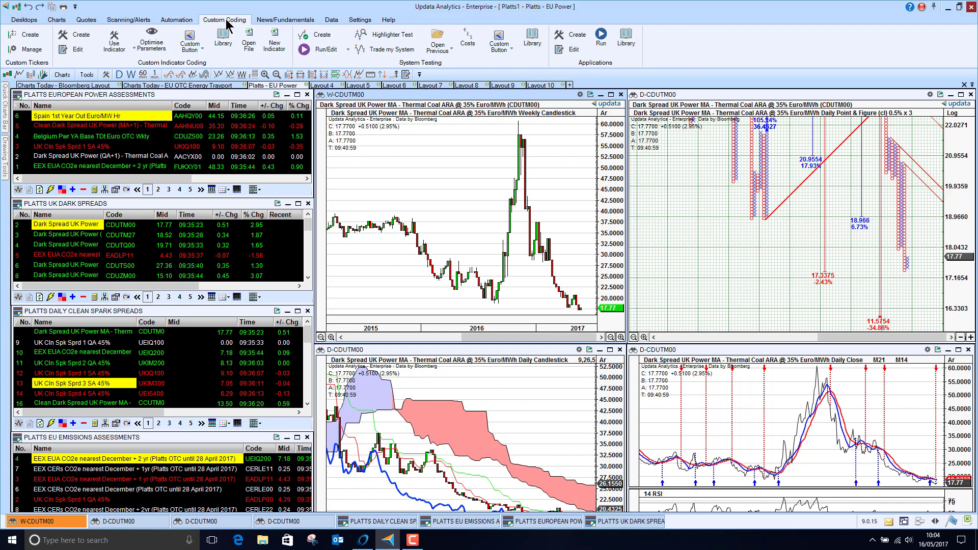
click(33, 22)
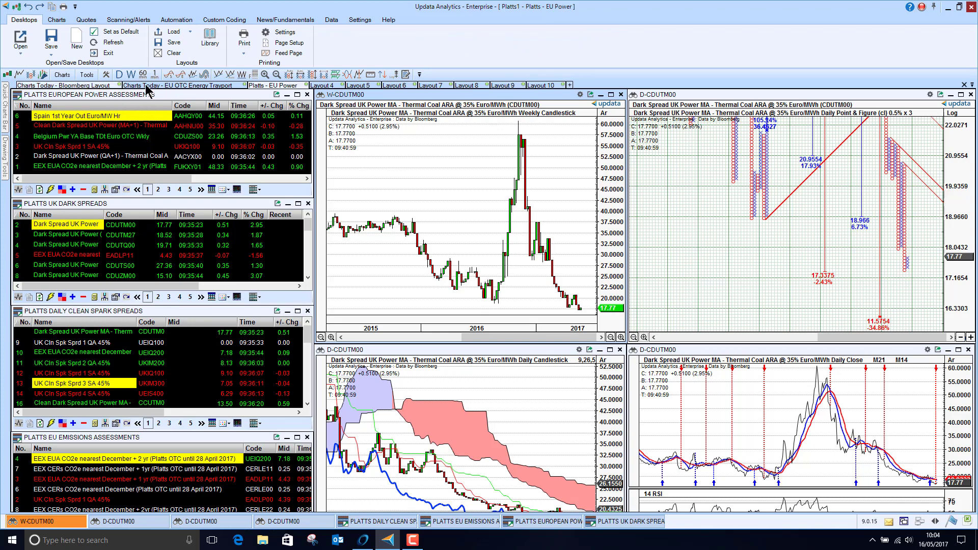
Switch to Layout 4 with the Platts favourites watchlist and Advanced Biofuel RIN Cal Yr01 chart.
click(322, 85)
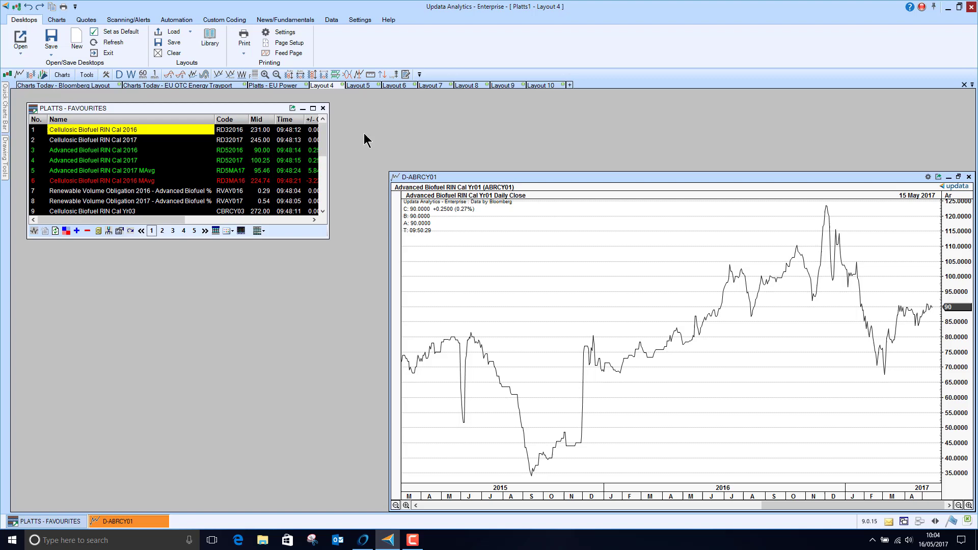
Open Find Instrument for Chart with Ctrl+F, move it up, and expand Platts > Agriculture > Biofuels.
key(ctrl+f)
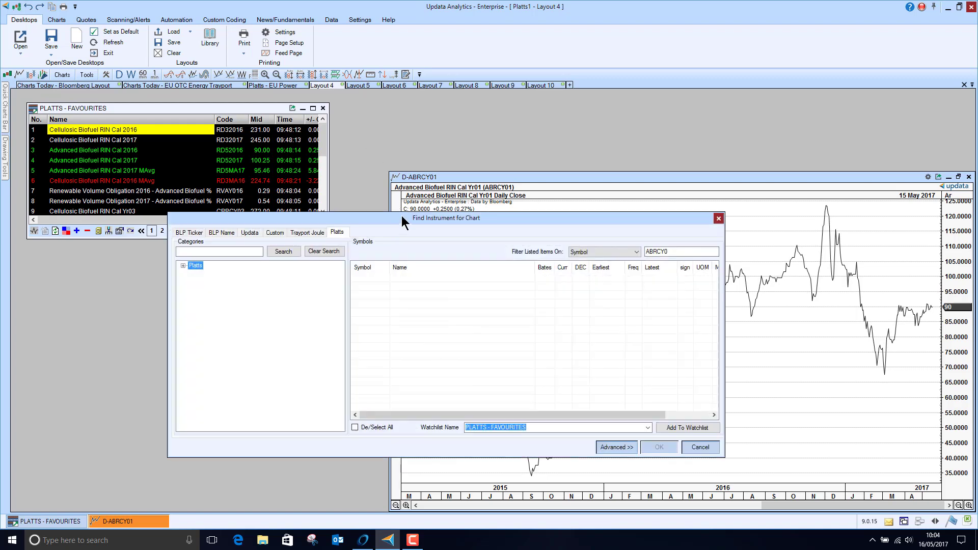
drag(402, 215, 374, 102)
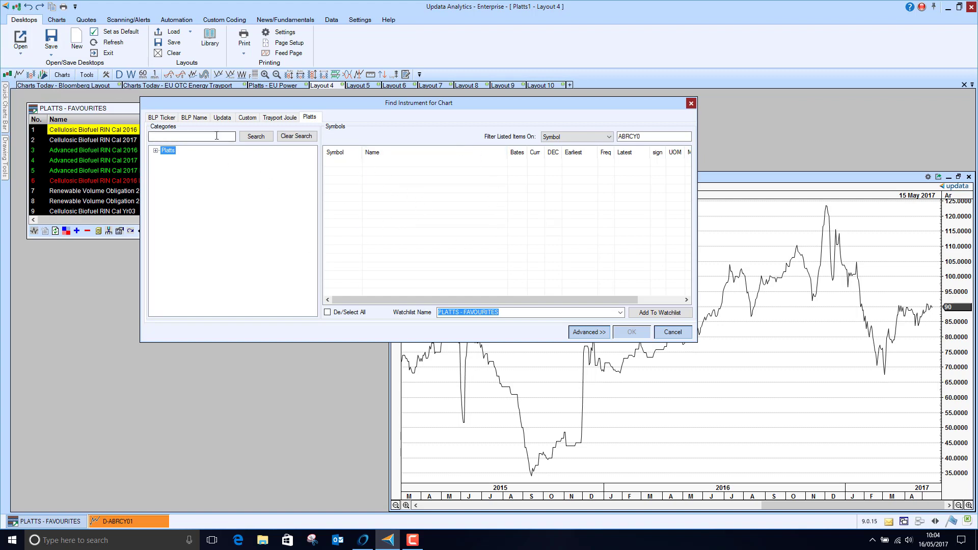
click(156, 150)
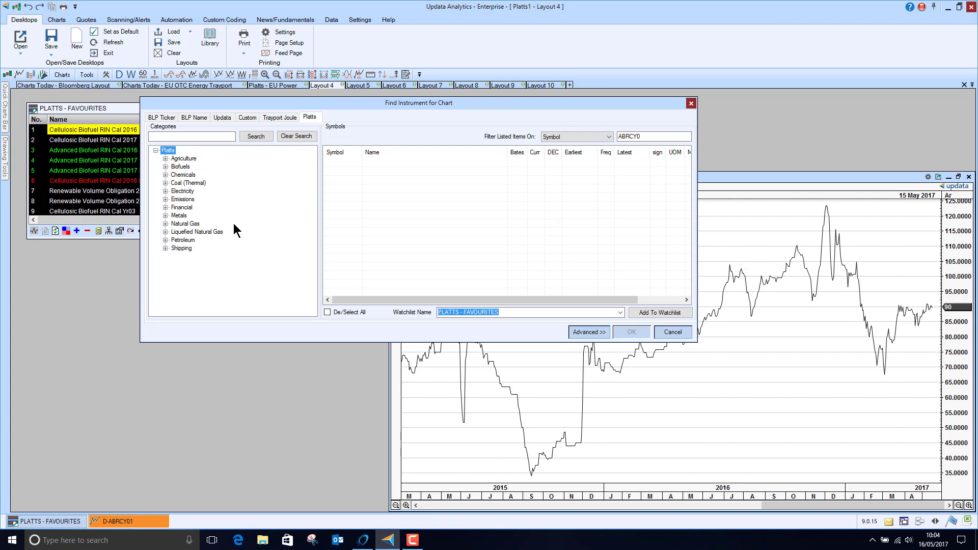
click(165, 159)
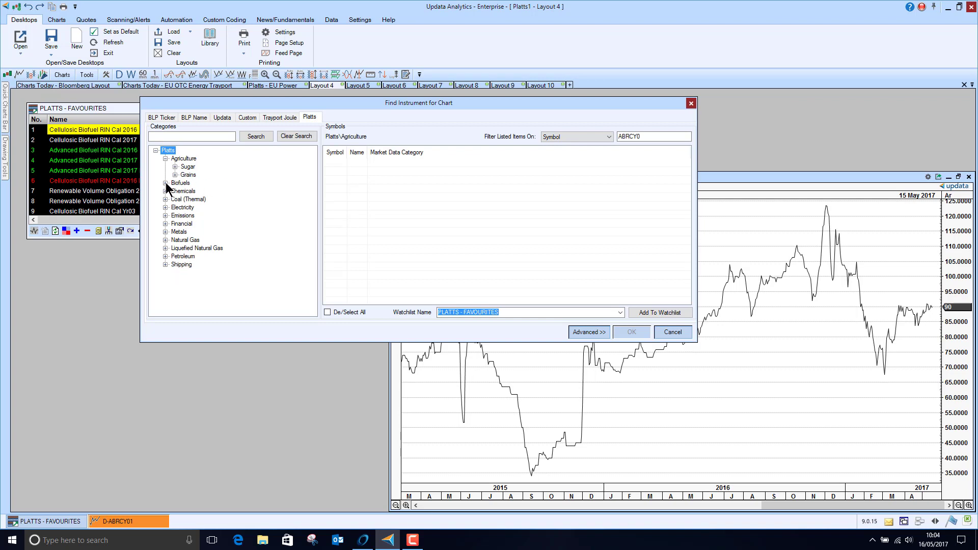
click(165, 183)
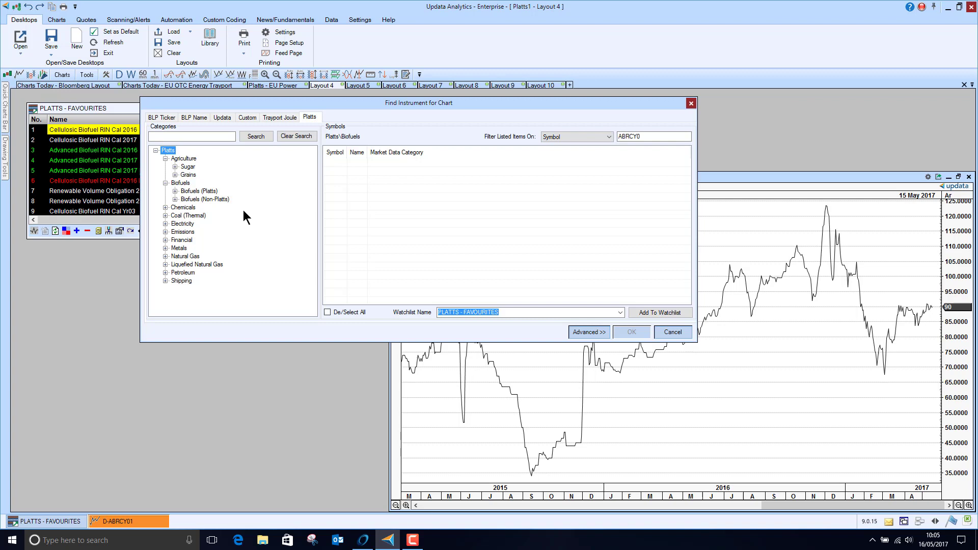
click(206, 136)
Search the categories for 'Biofuel' and expand Platts > Biofuels in the results.
click(264, 136)
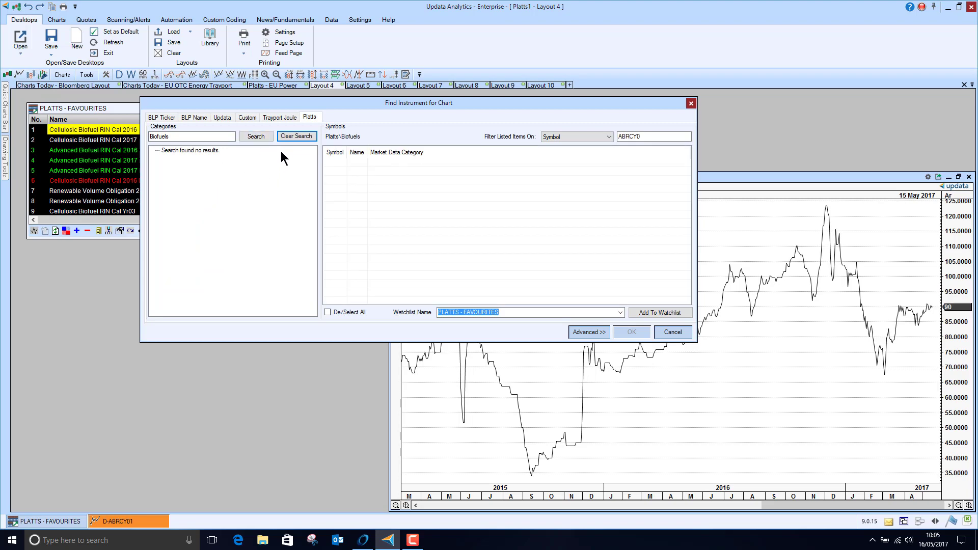
click(178, 151)
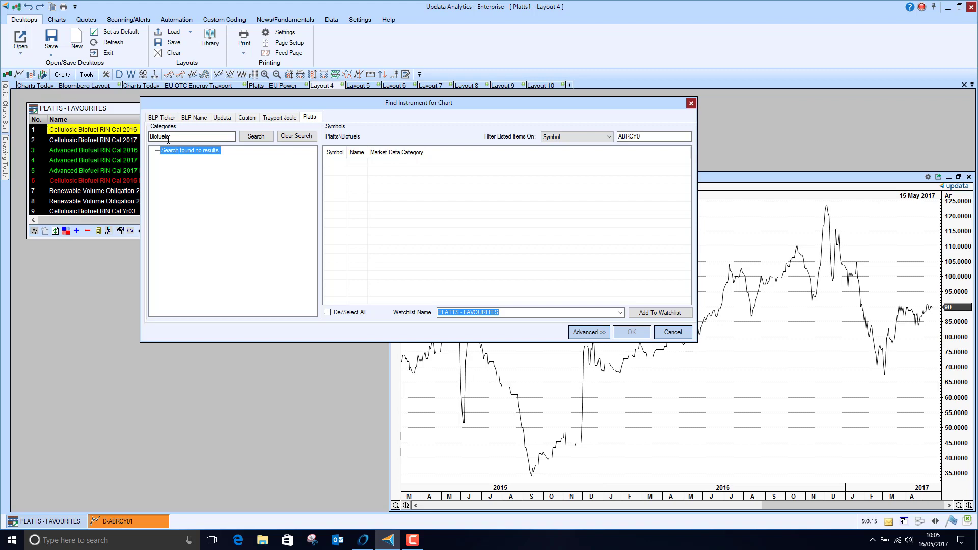
click(175, 137)
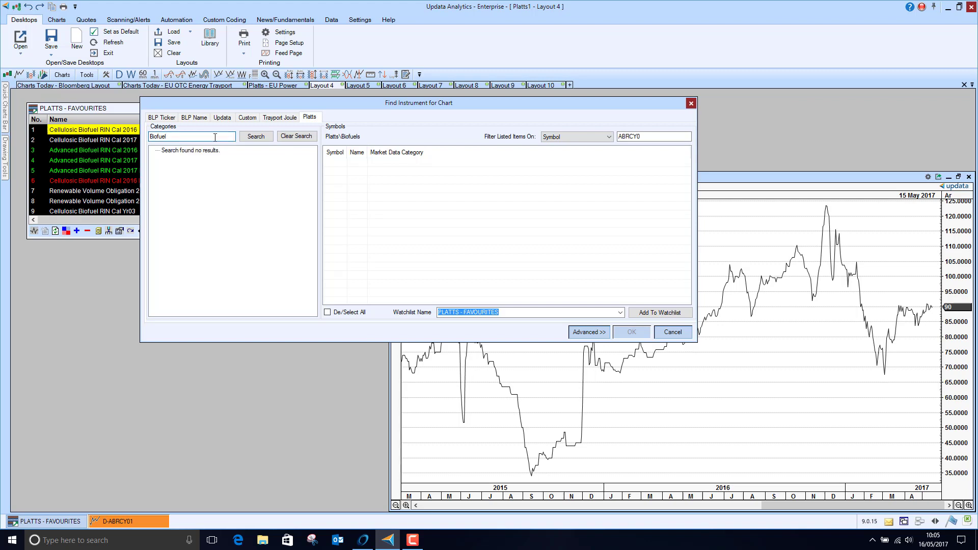
click(254, 136)
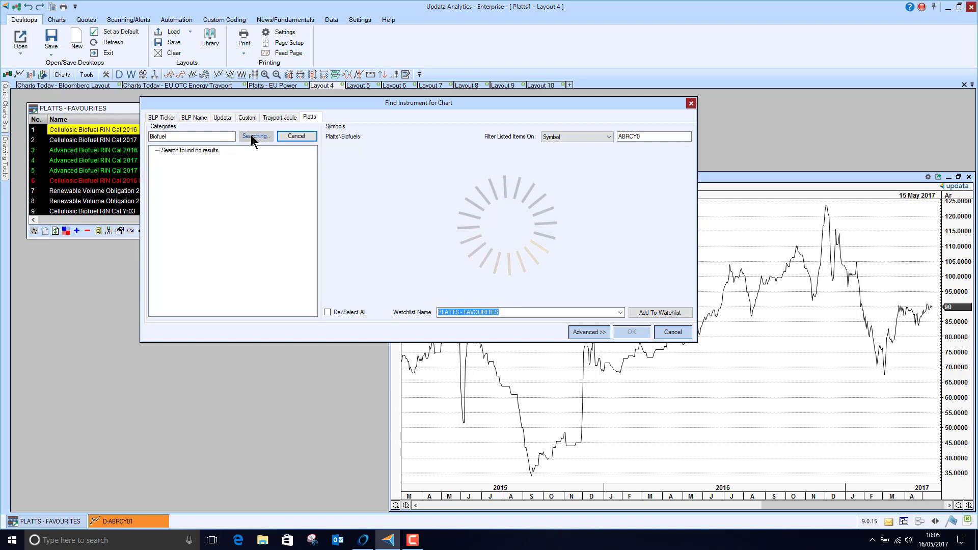
click(156, 151)
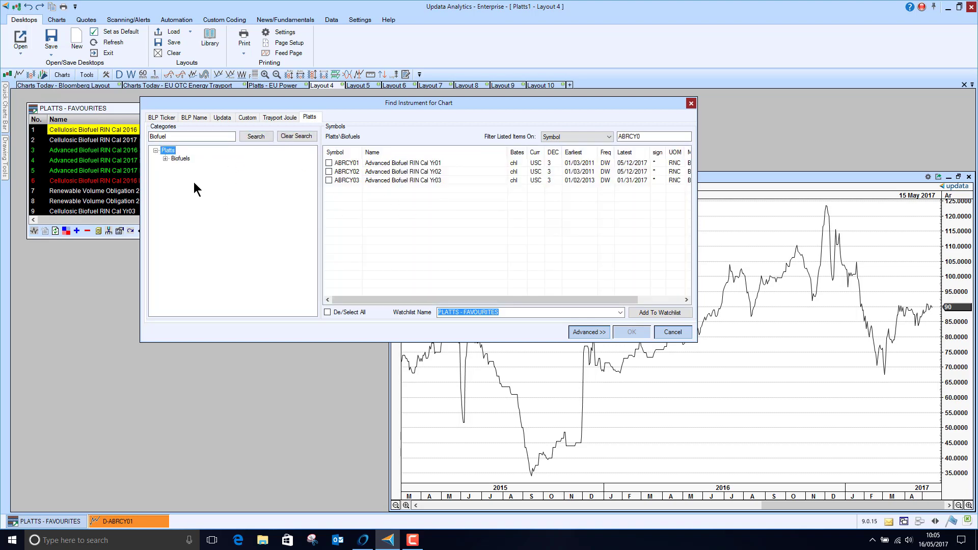
click(166, 159)
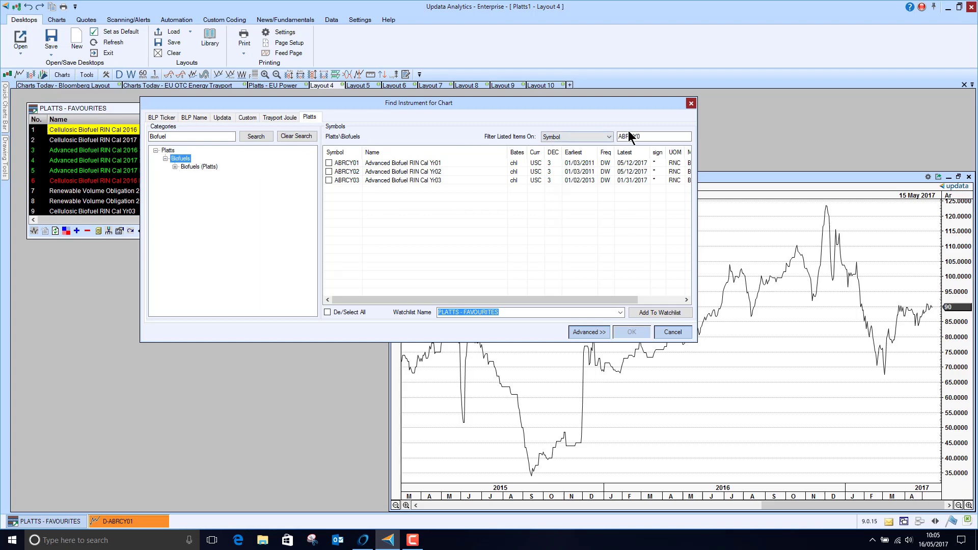
Clear the ABRCY0 symbol filter, rerun the Biofuel search, and enlarge the finder for more rows.
drag(665, 136, 596, 136)
key(BackSpace)
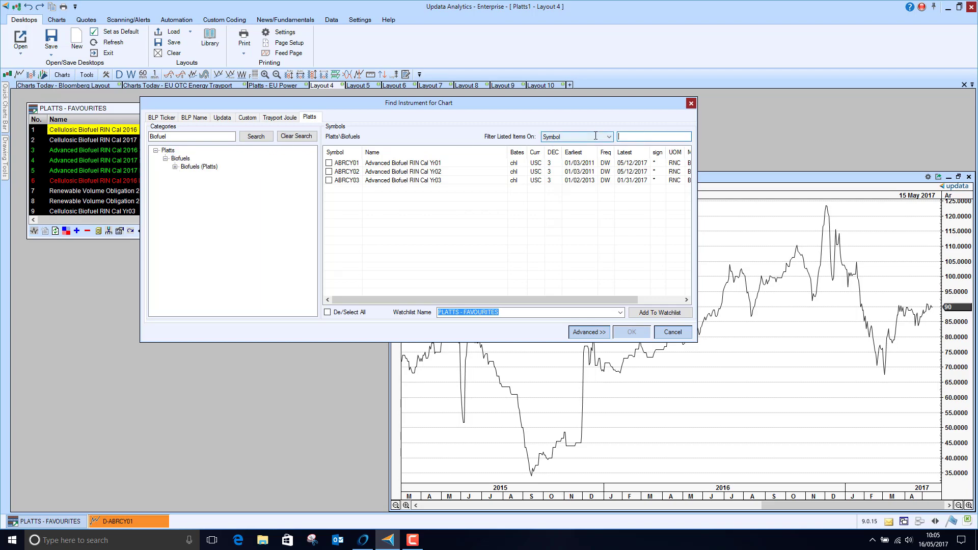
click(198, 136)
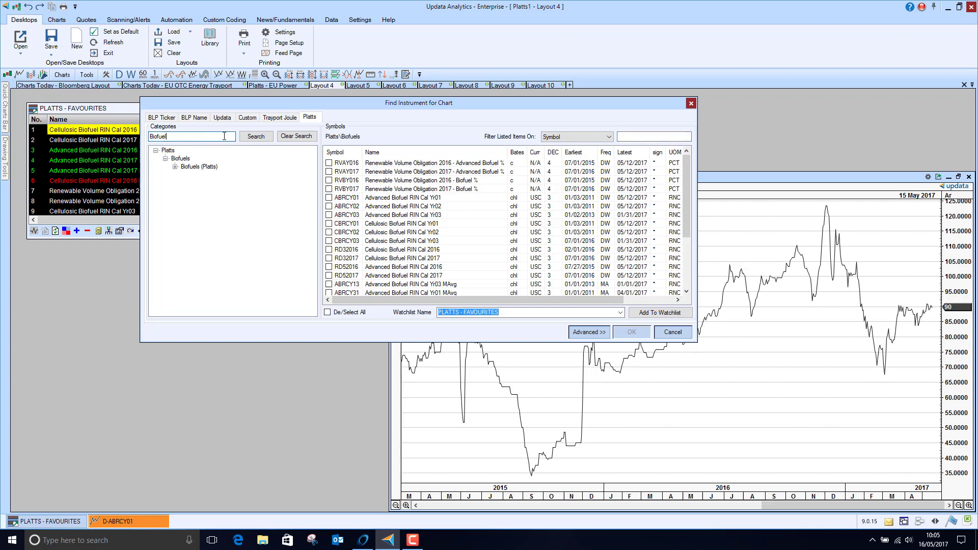
click(258, 139)
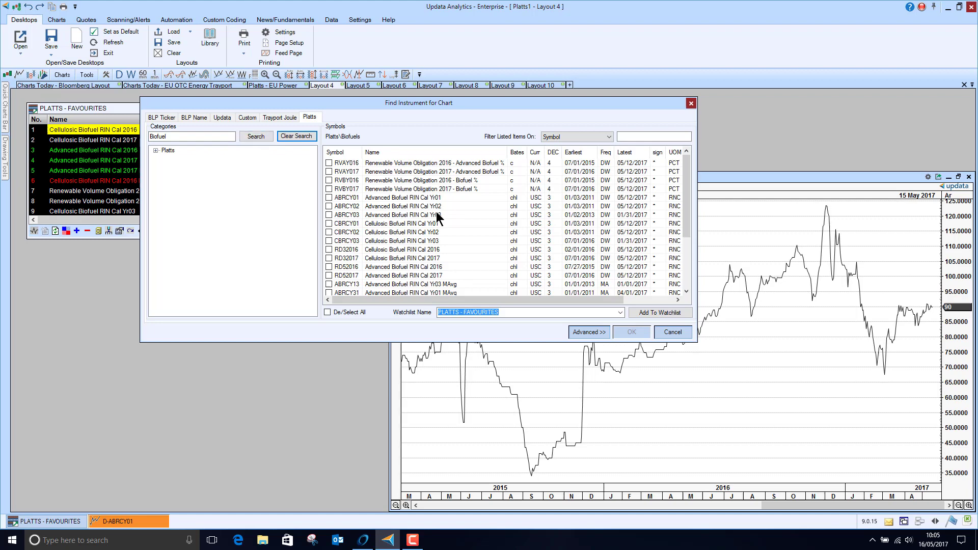
drag(516, 342, 534, 443)
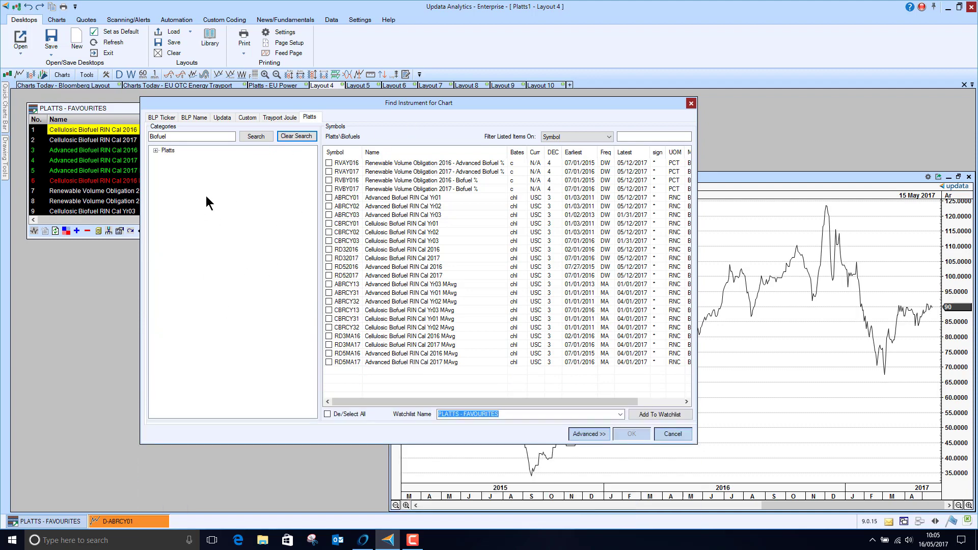
Expand Platts > Biofuels and widen the finder to reveal the BF Market Data Category column.
click(155, 150)
click(166, 158)
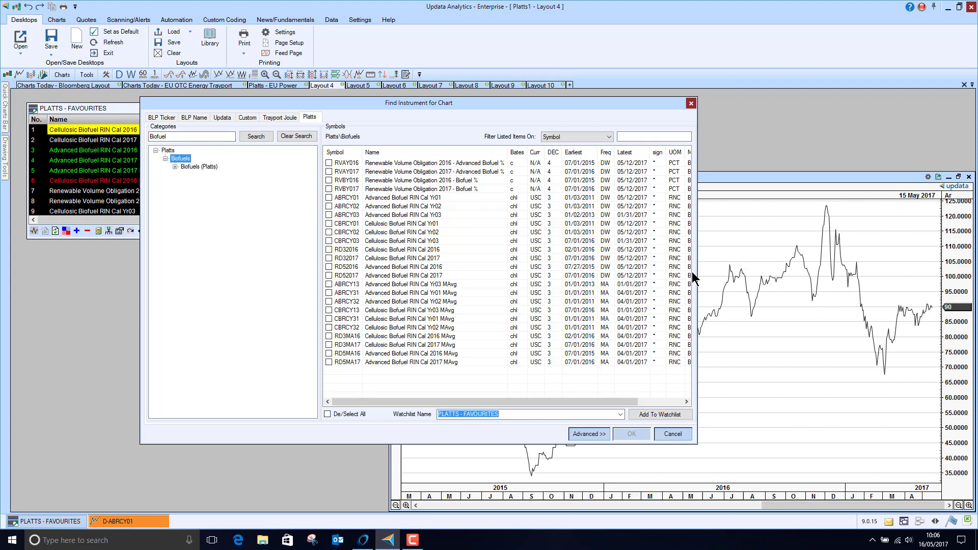
drag(697, 276, 803, 274)
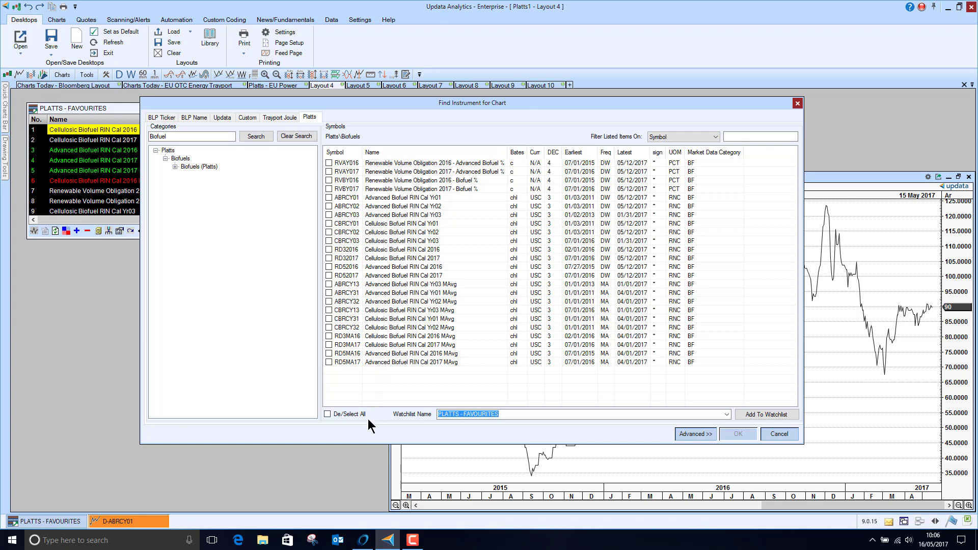
Select all Biofuels instruments, add them to a watchlist named PLATTS BIOFUELS, and close the finder.
click(327, 414)
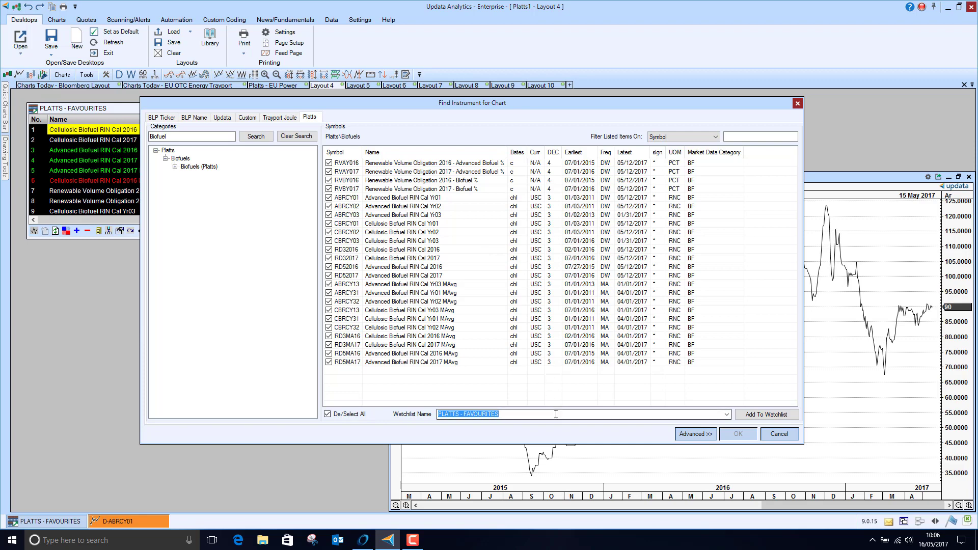
click(727, 414)
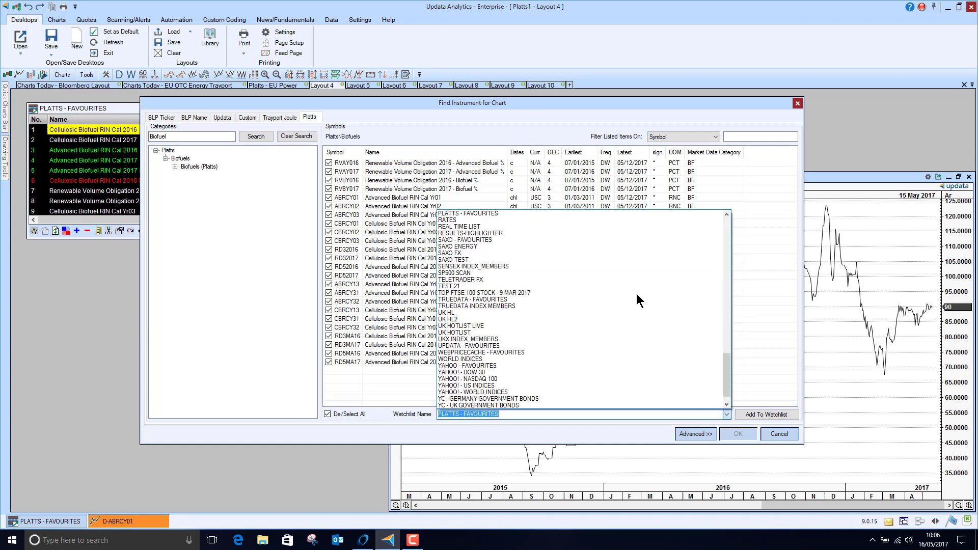
drag(728, 377, 729, 238)
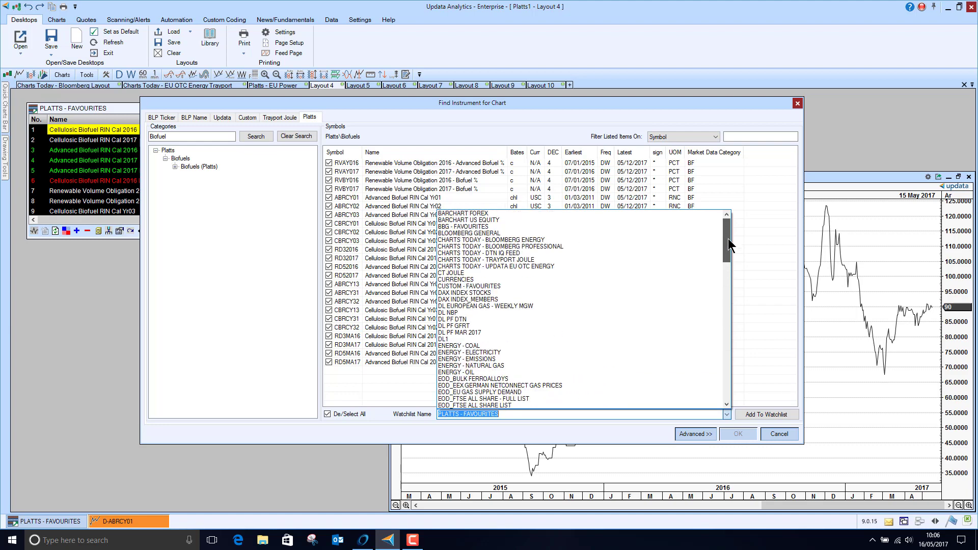
click(556, 414)
drag(556, 413, 460, 414)
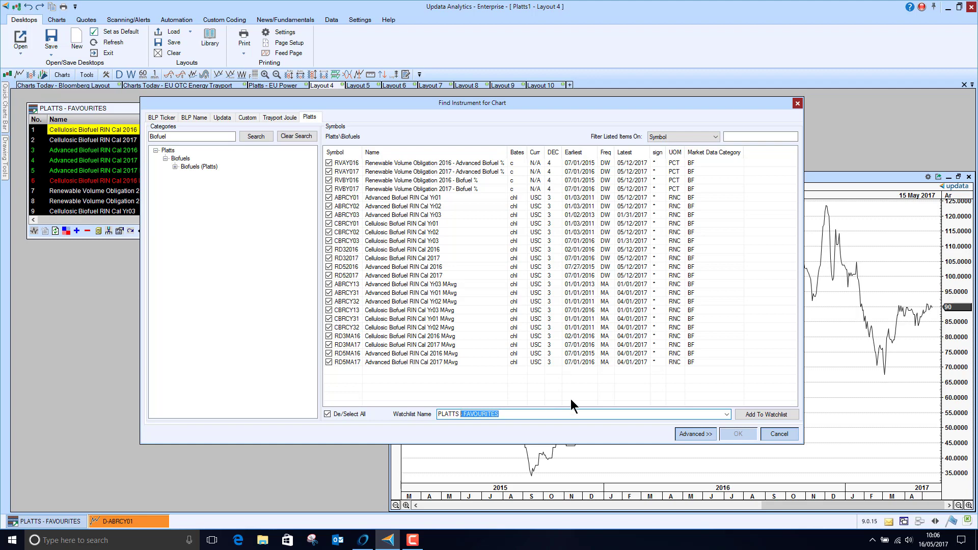
text(BIOFUELS)
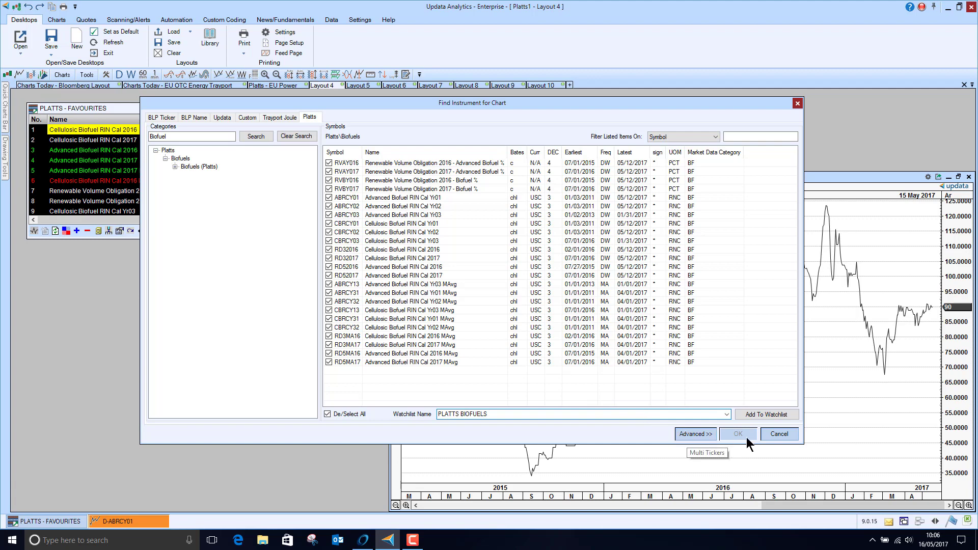
click(760, 415)
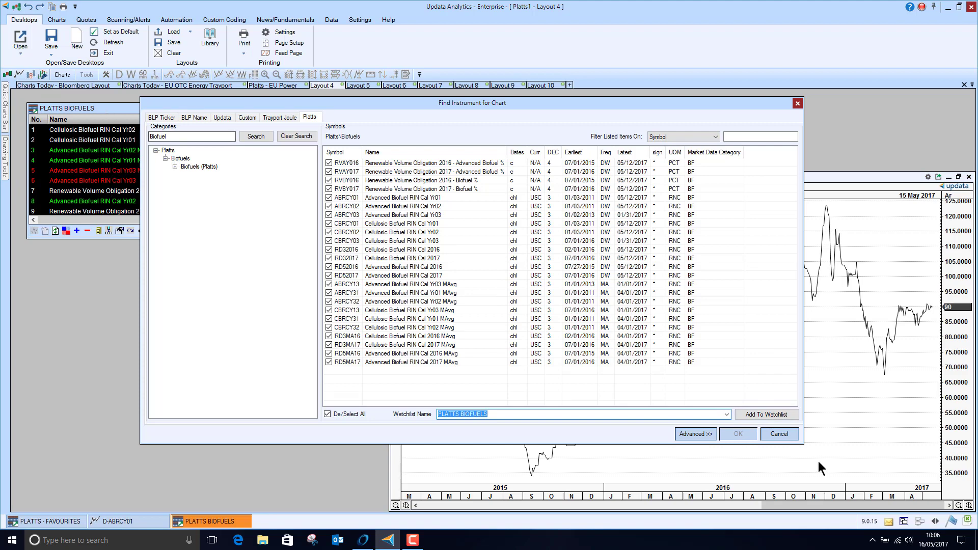
click(779, 434)
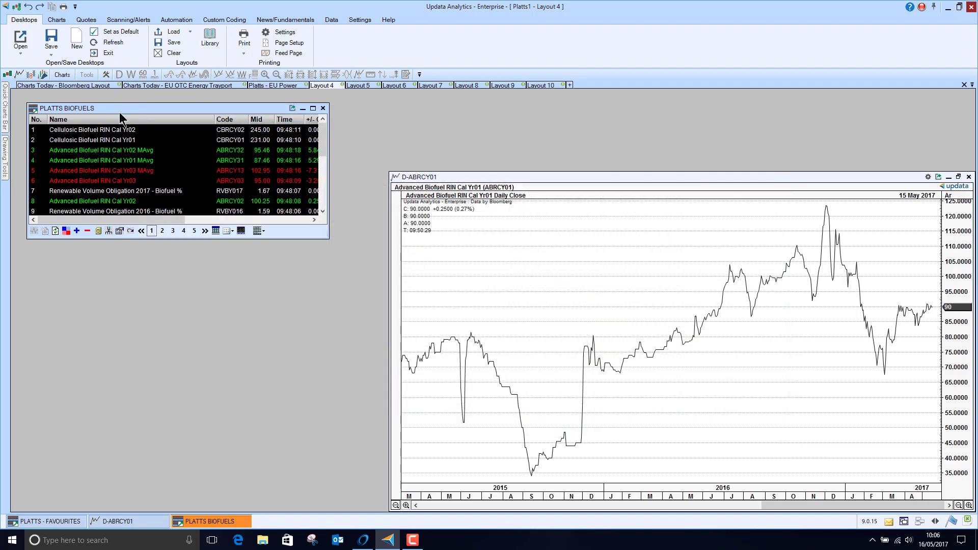
Close the PLATTS - FAVOURITES watchlist and open a chart of Cellulosic Biofuel RIN Cal Yr02.
drag(121, 113, 123, 155)
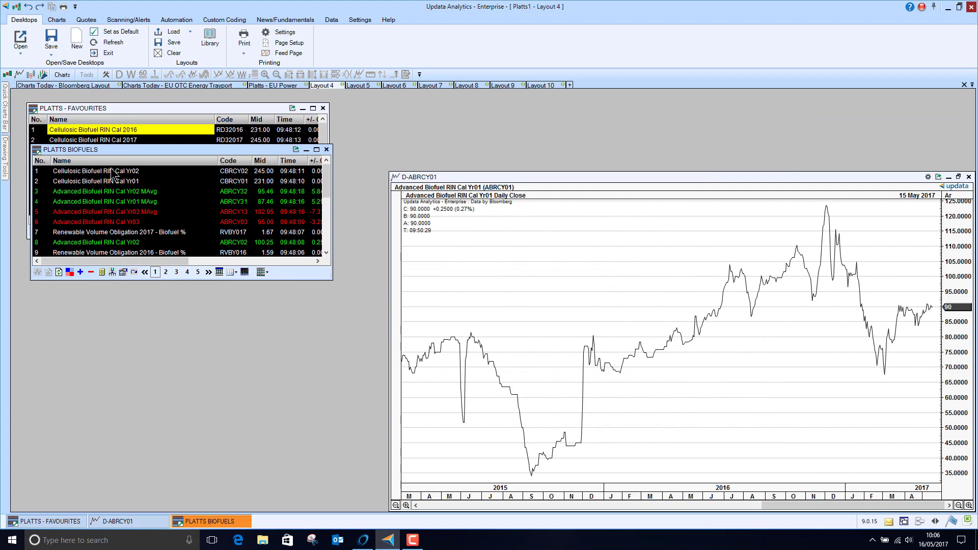
click(323, 108)
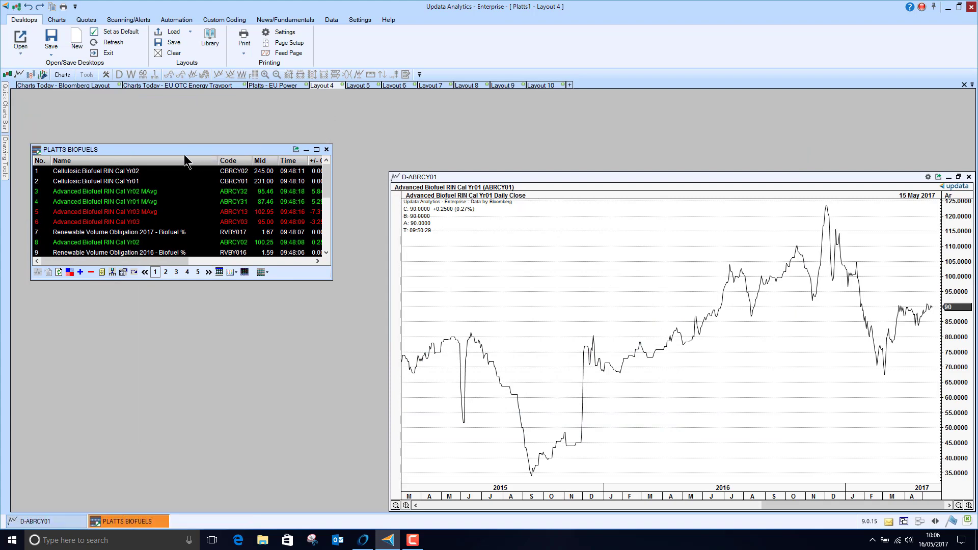
click(111, 172)
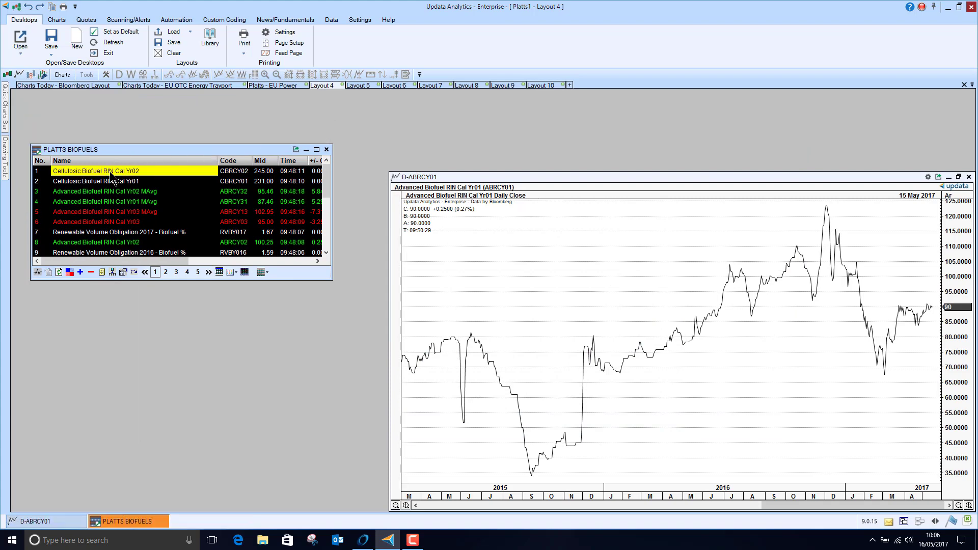
double_click(111, 175)
drag(109, 148, 108, 104)
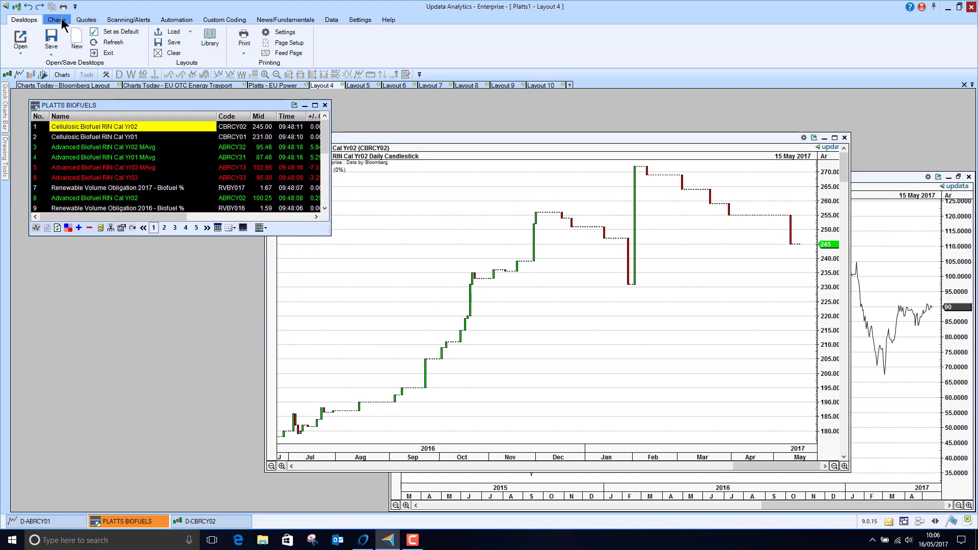
Make the chart a tracker chart following PLATTS BIOFUELS and step down to Advanced Biofuel RIN Cal Yr03.
click(60, 19)
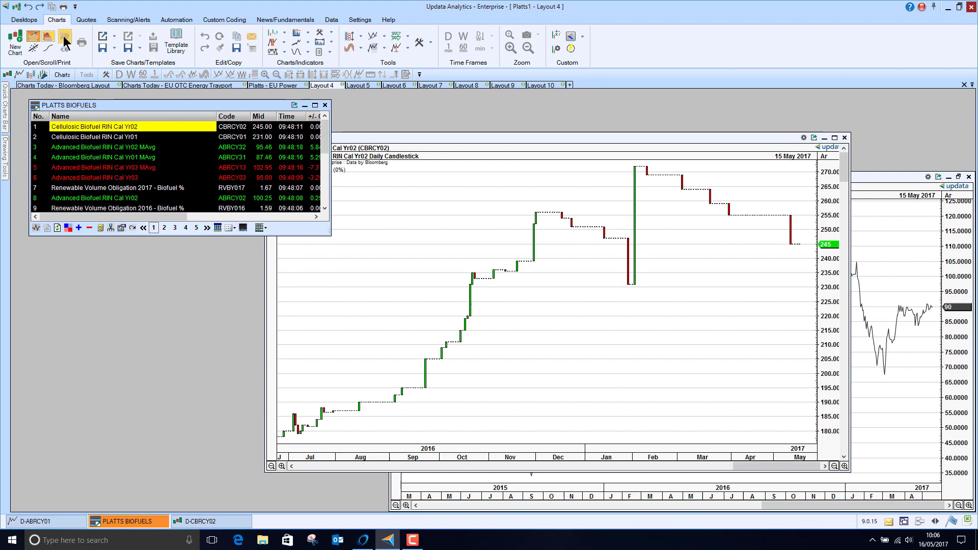
click(397, 266)
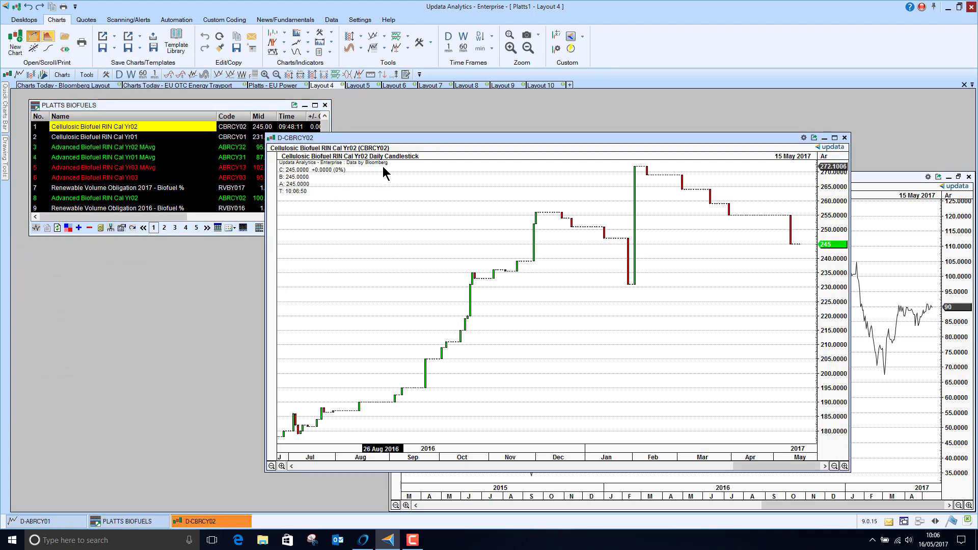
drag(393, 134, 487, 118)
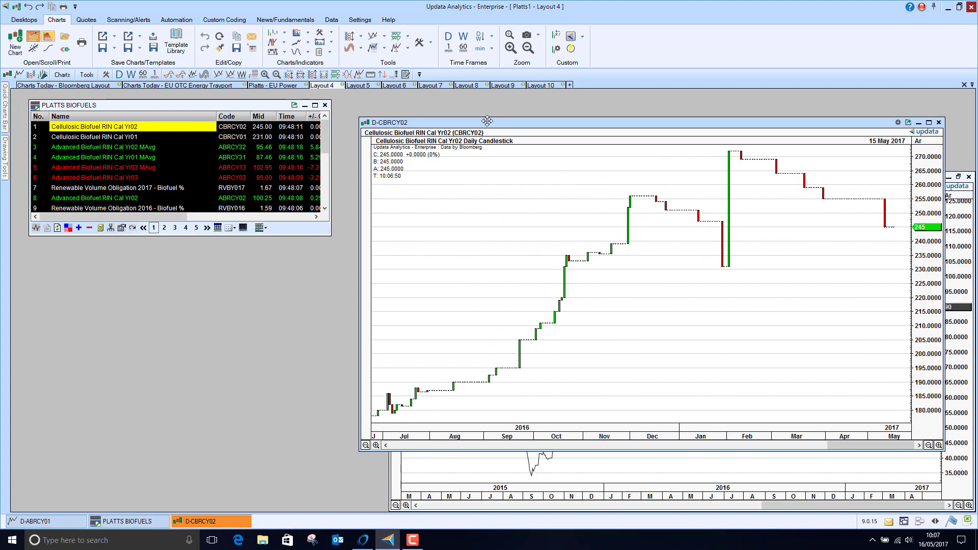
click(368, 126)
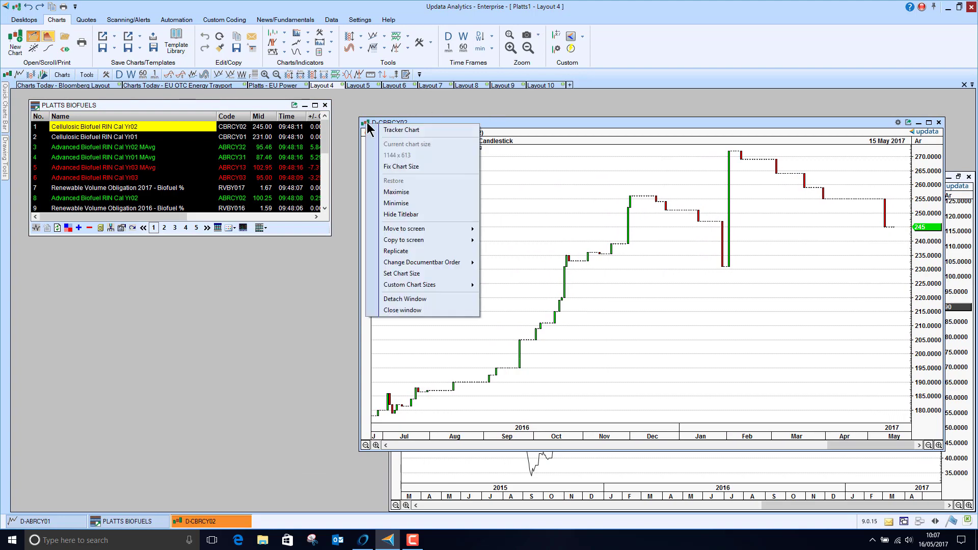
click(402, 128)
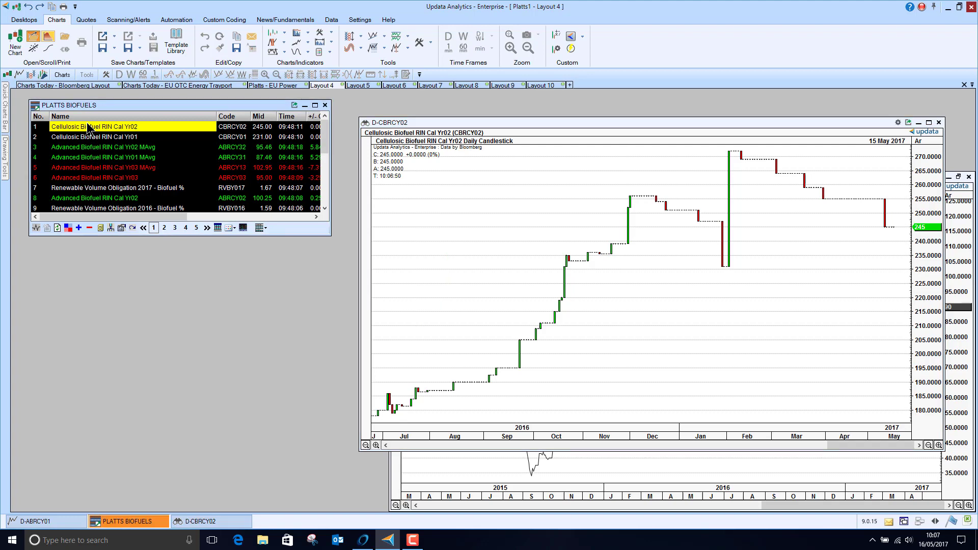
key(Down)
key(Down)
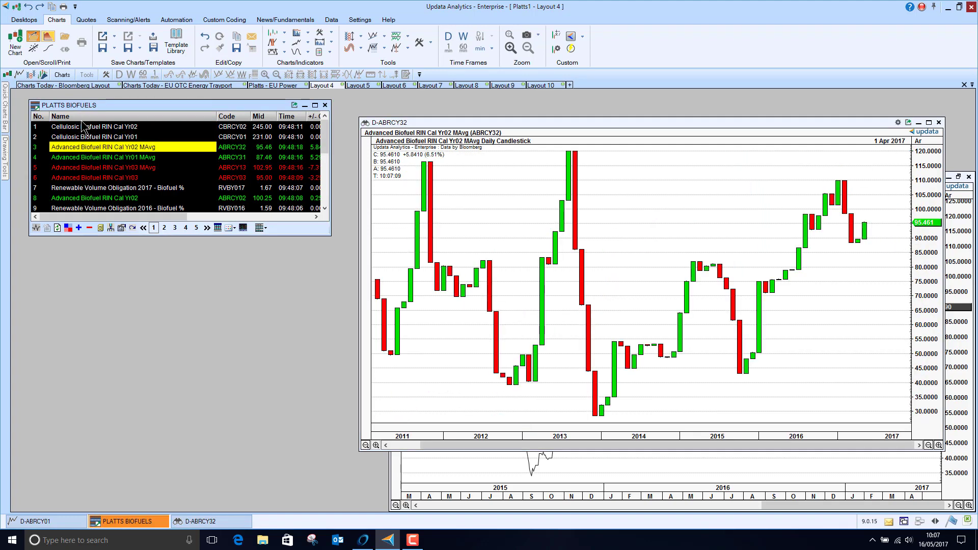
key(Down)
key(Down)
key(Down)
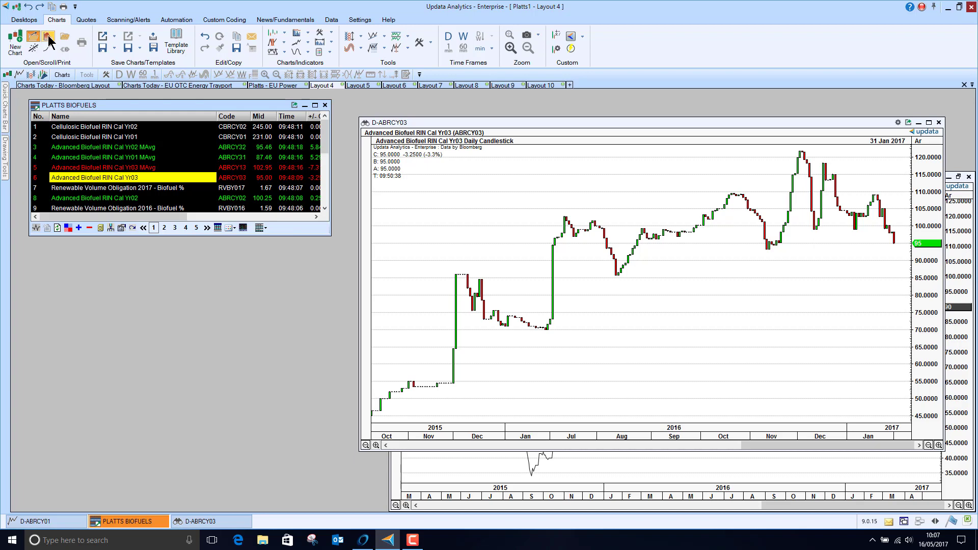
Show the chart as a daily close line and step down the watchlist from the first instrument.
click(20, 76)
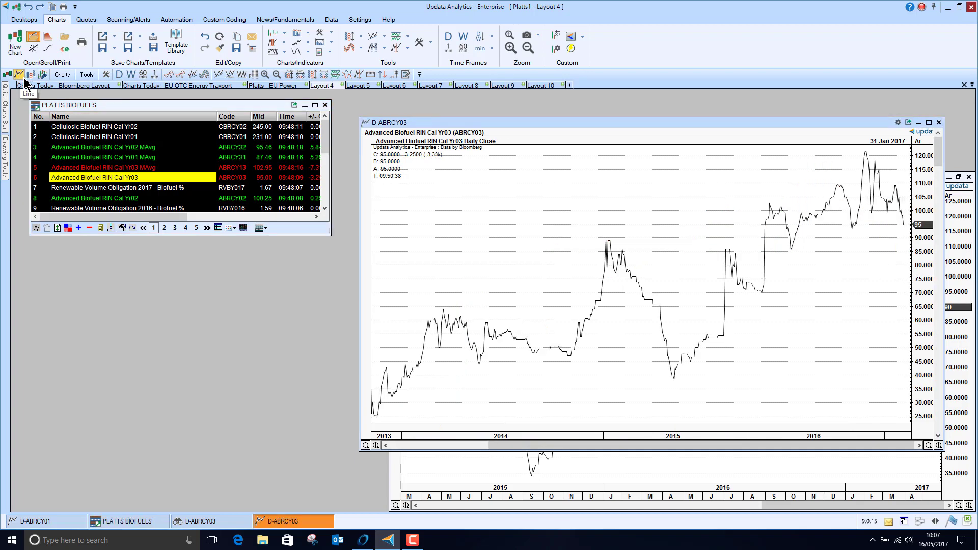
click(85, 128)
key(Down)
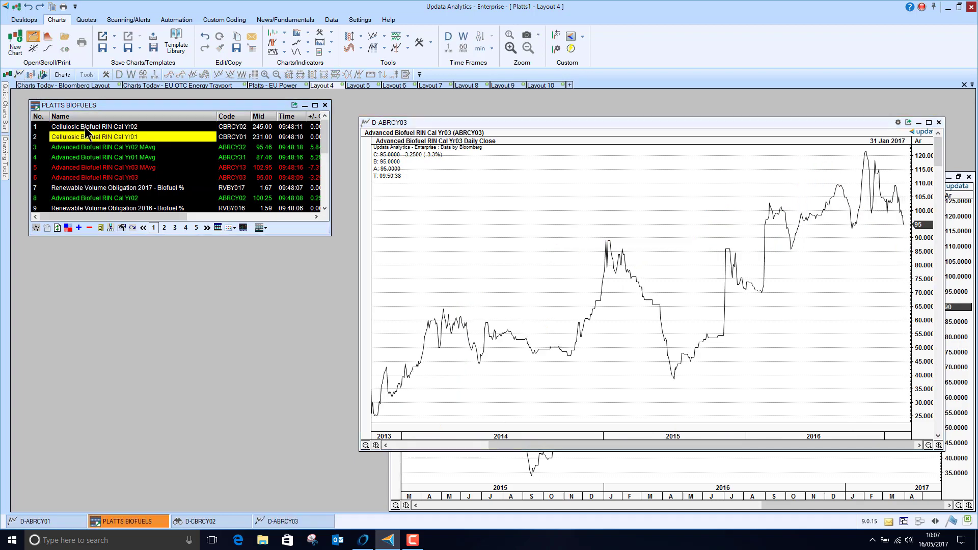
key(Down)
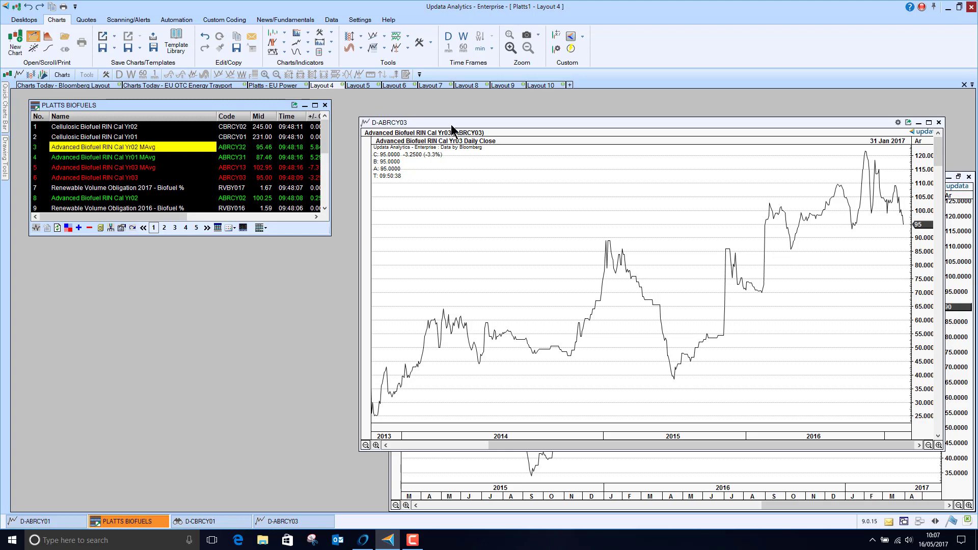
Re-enable Tracker Chart on the active chart and step the watchlist back to Cellulosic Biofuel RIN Cal Yr02.
click(561, 163)
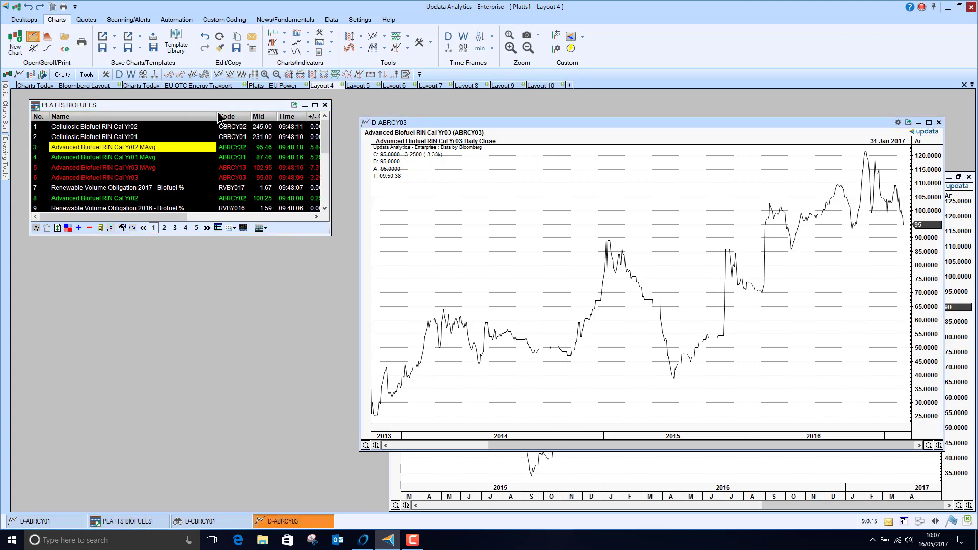
click(367, 125)
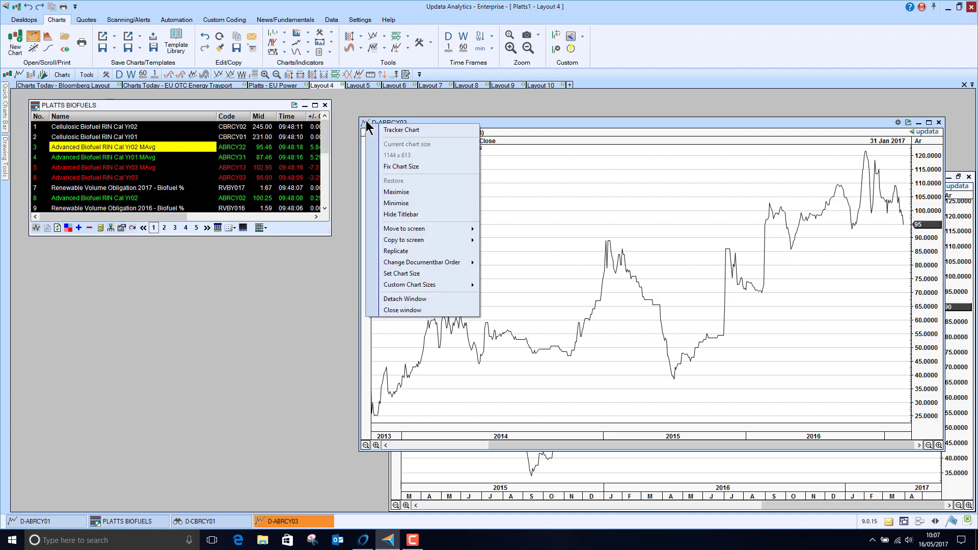
click(397, 131)
click(172, 137)
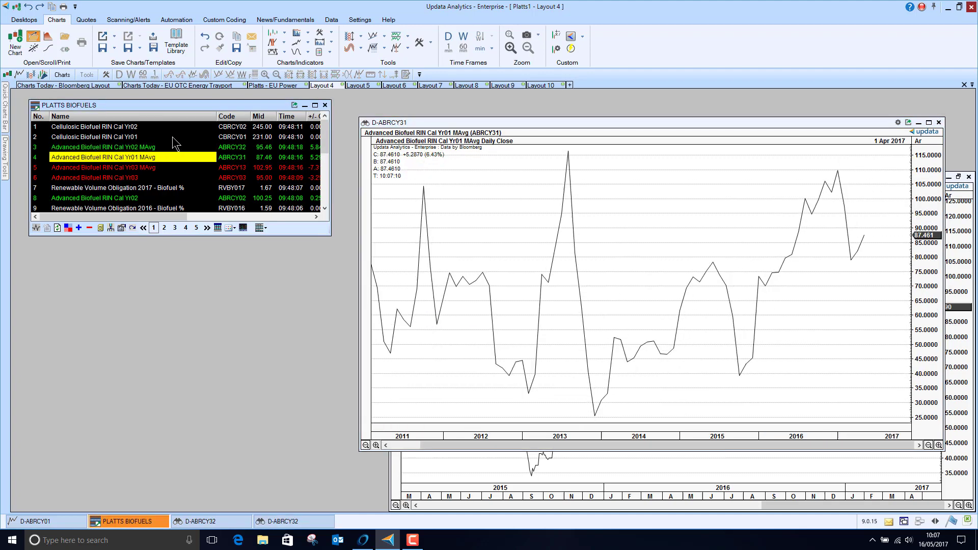
key(Down)
key(Down)
key(Up)
key(Up)
key(Up)
key(Up)
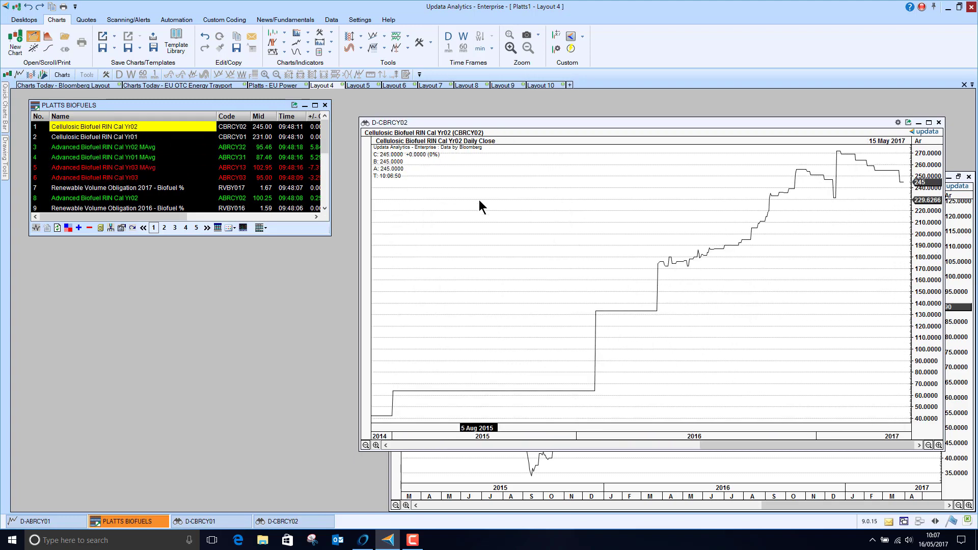
Dismiss the chart's context menu and switch the chart to daily candlesticks.
right_click(643, 192)
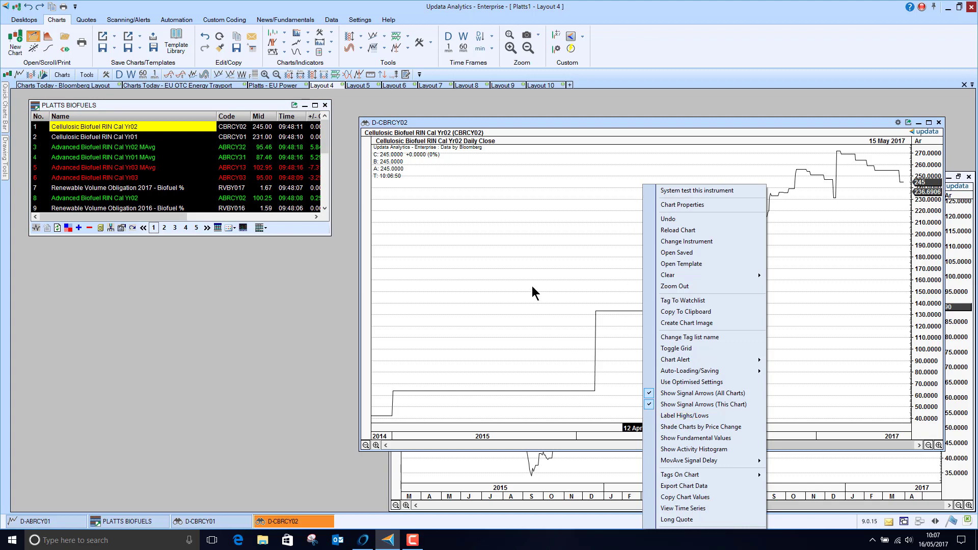
click(530, 256)
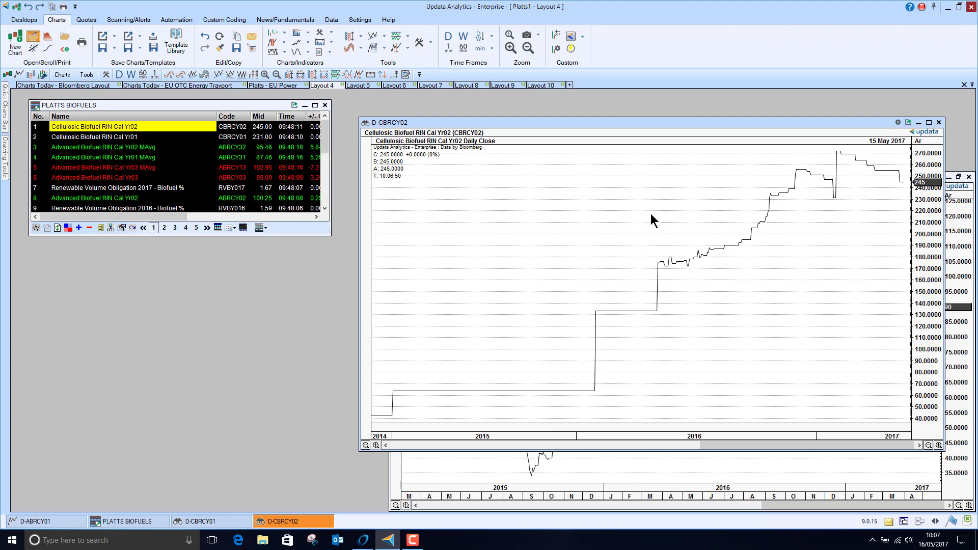
click(917, 126)
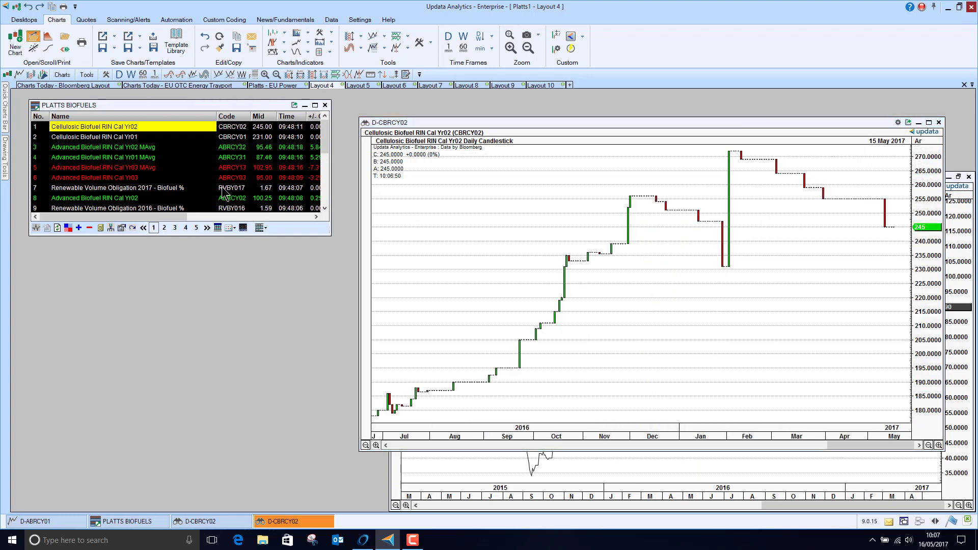
Drag the PLATTS BIOFUELS watchlist taller and step through rows to chart Advanced Biofuel RIN Cal 2016.
drag(217, 234, 217, 339)
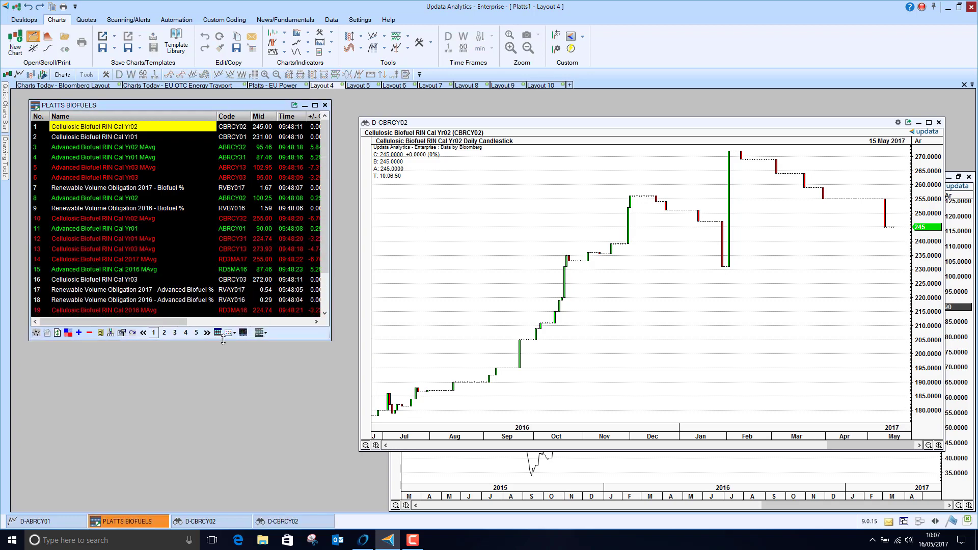
double_click(108, 243)
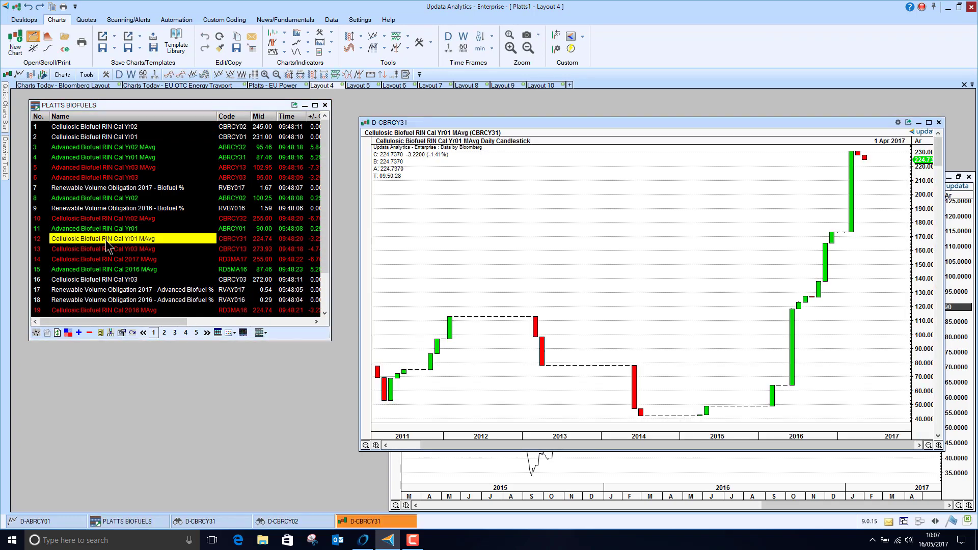
click(104, 310)
scroll(332, 257, down, 1)
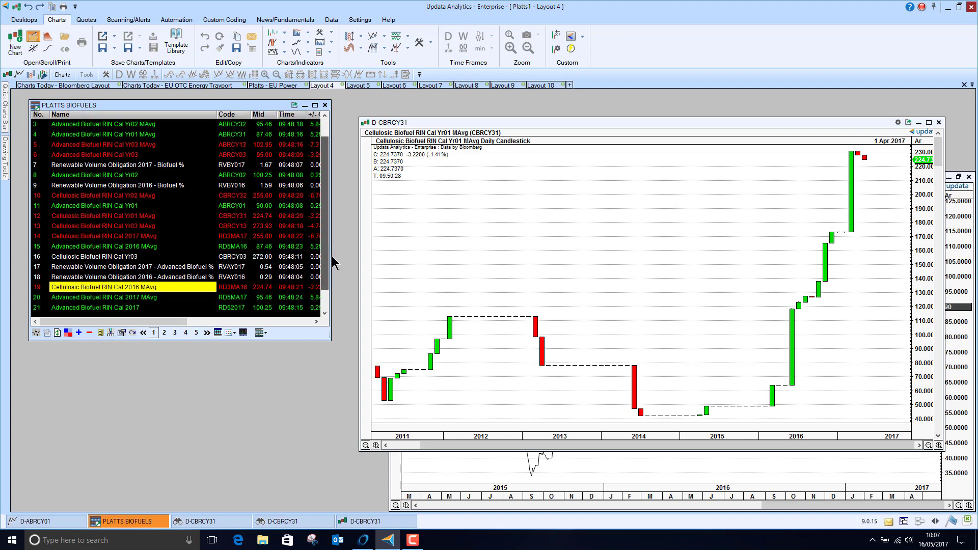
scroll(332, 263, down, 1)
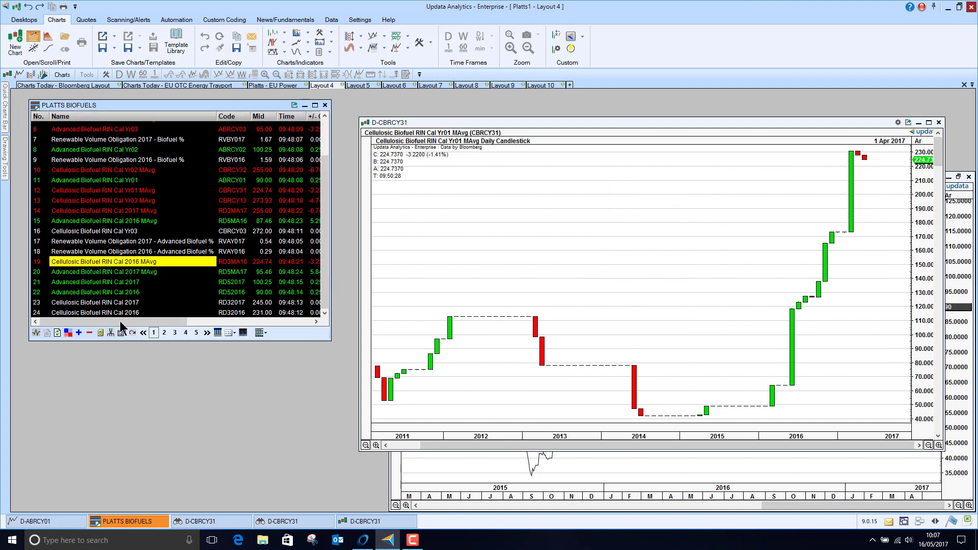
click(93, 275)
click(94, 291)
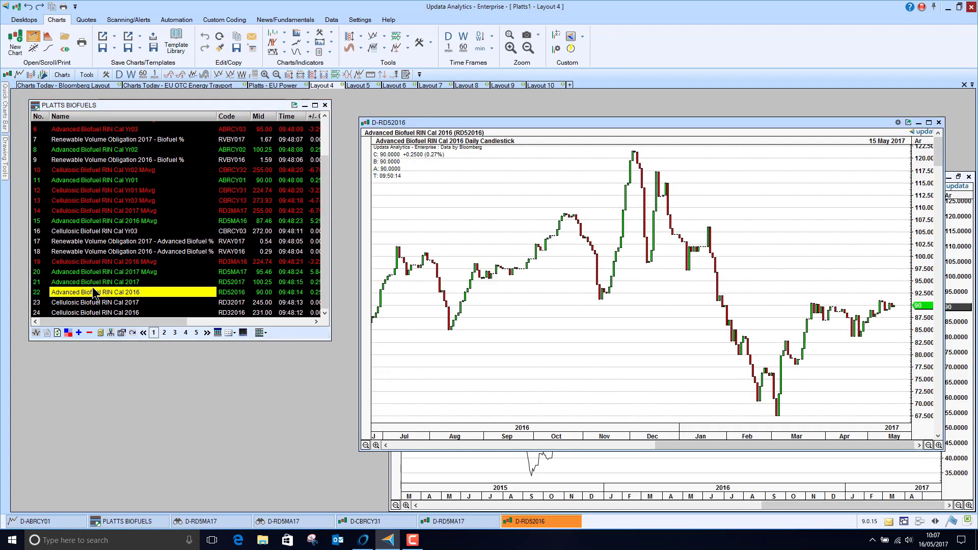
Maximise the RD52016 chart and add a Historic Correlation study from the Charts menu.
double_click(594, 124)
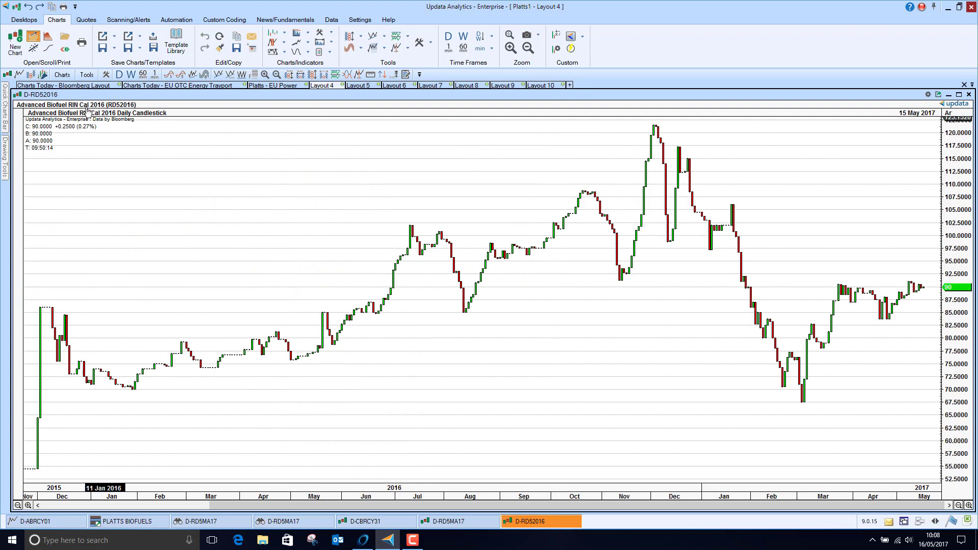
click(63, 76)
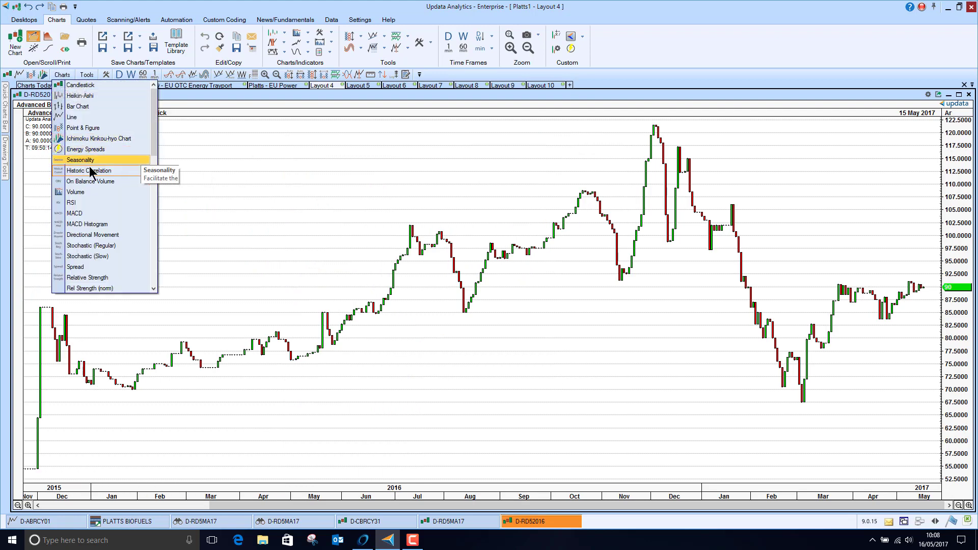
click(90, 170)
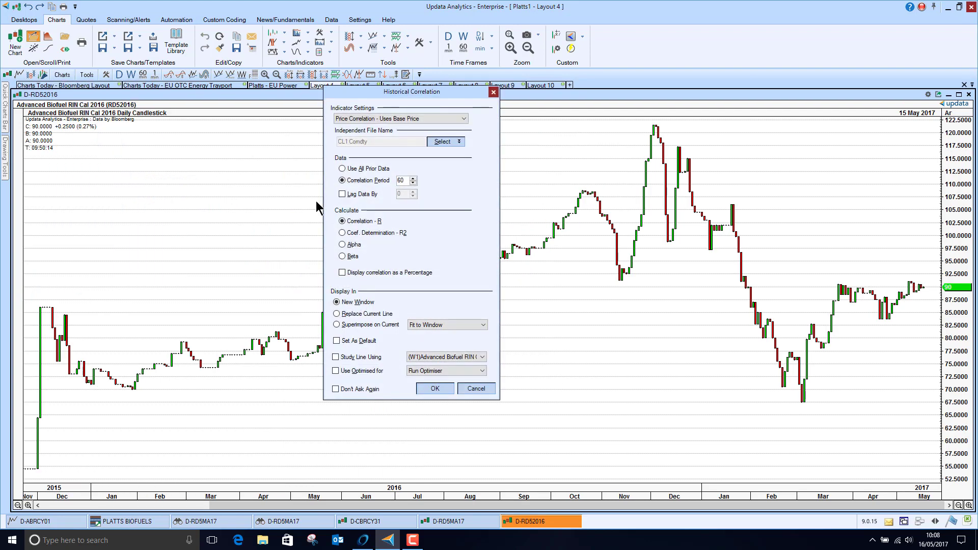
Choose CL1 Comdty by Bloomberg ticker as the instrument to correlate against.
click(443, 141)
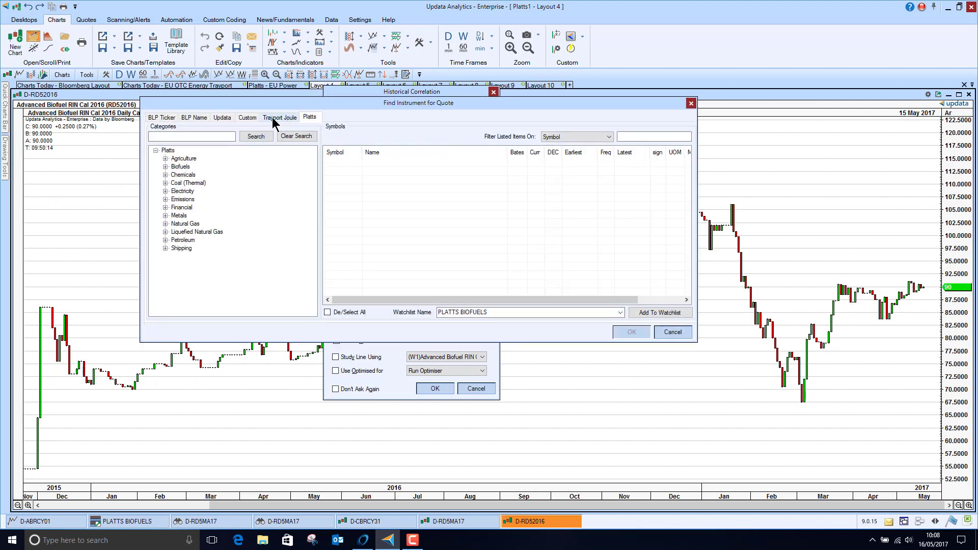
click(162, 117)
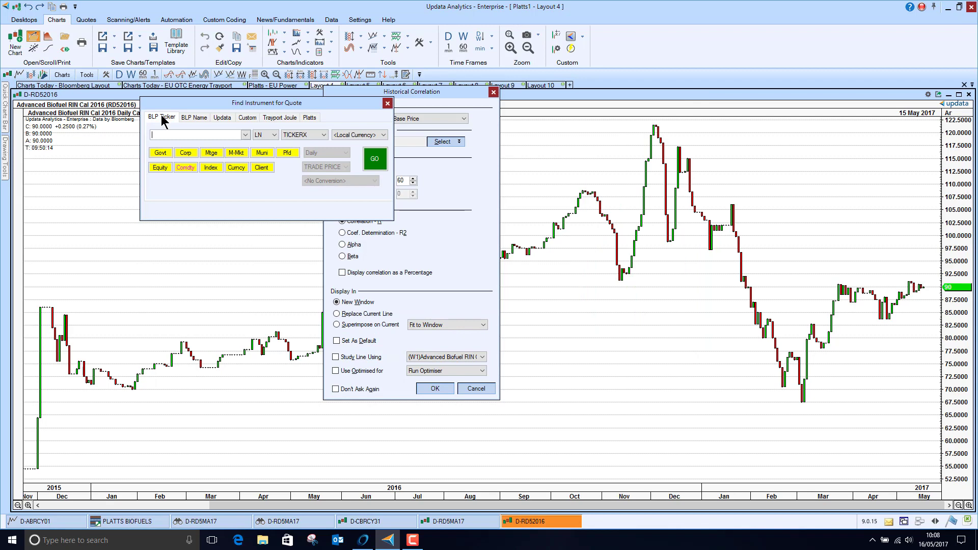
click(174, 135)
text(CL)
key(Down)
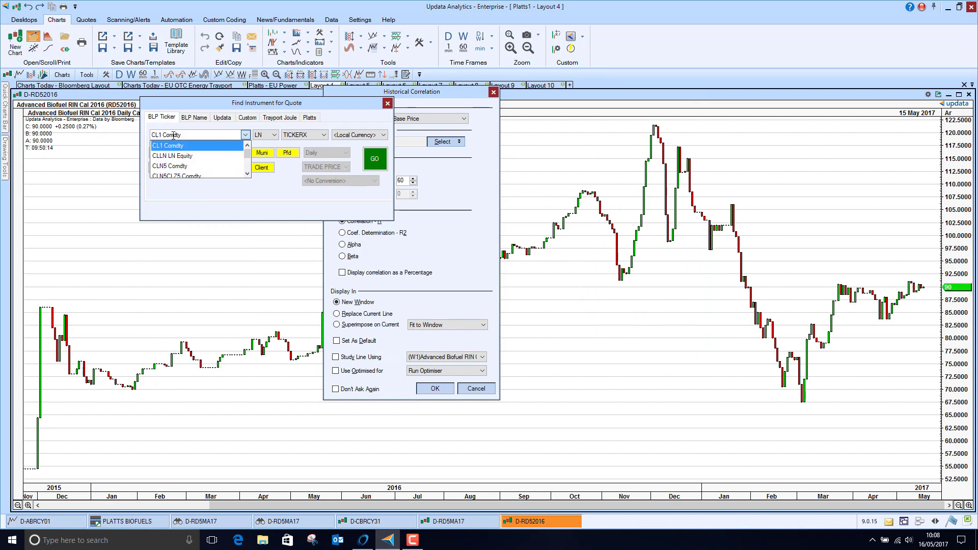
key(Return)
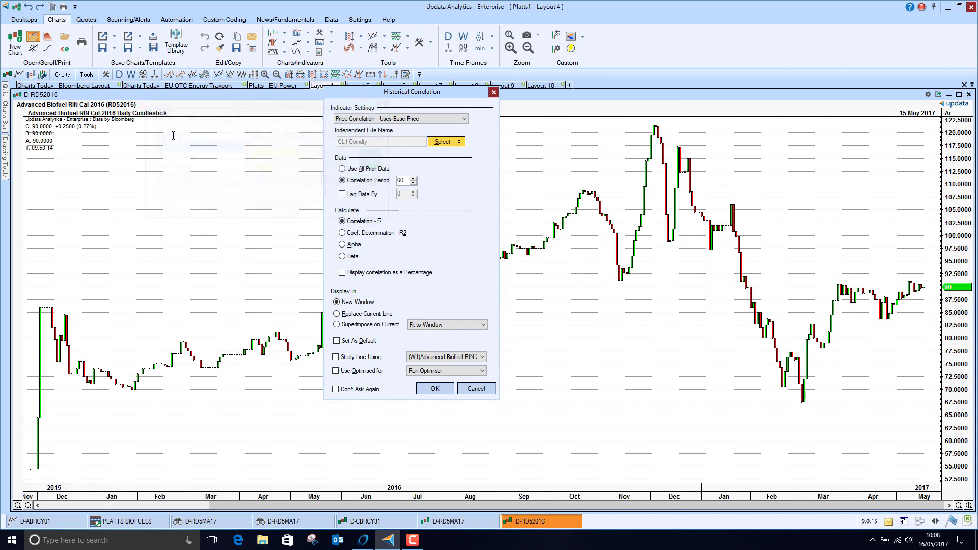
Apply the 60-period CL1 Comdty correlation, then look through the Quotes, Scanning/Alerts and Automation tabs.
click(432, 389)
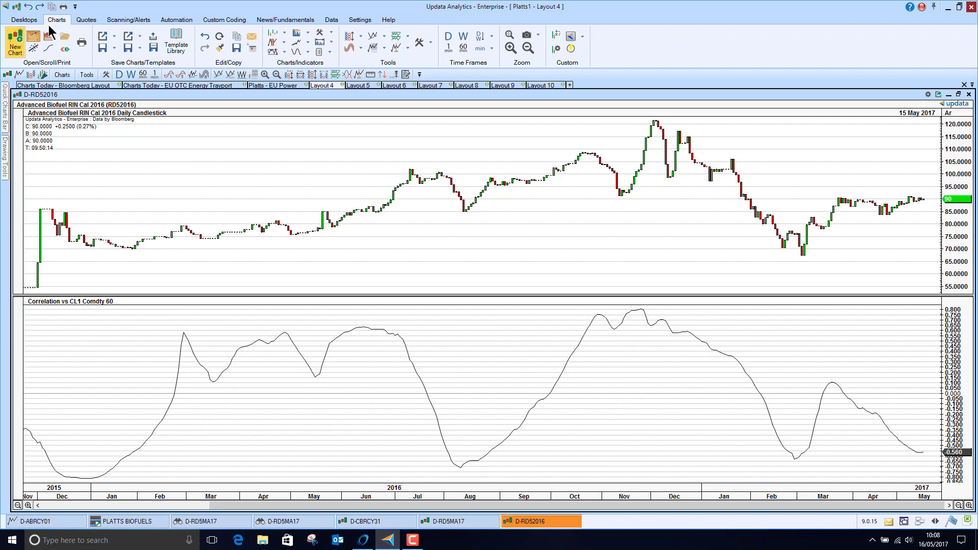
click(80, 20)
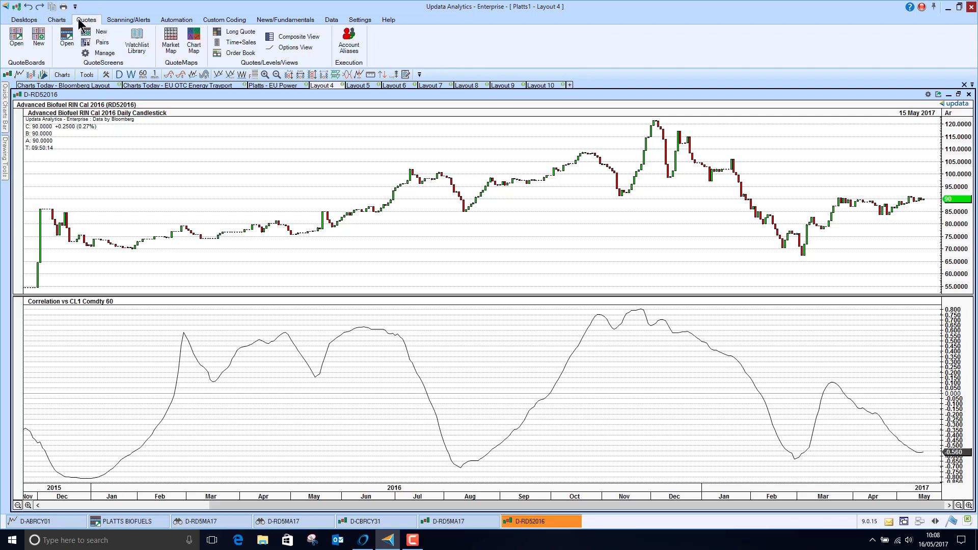
click(120, 21)
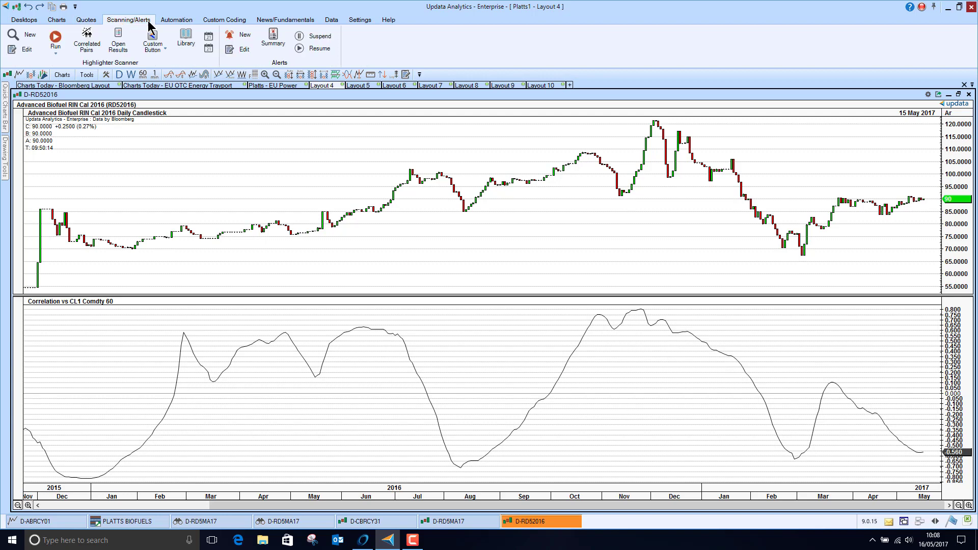
click(174, 20)
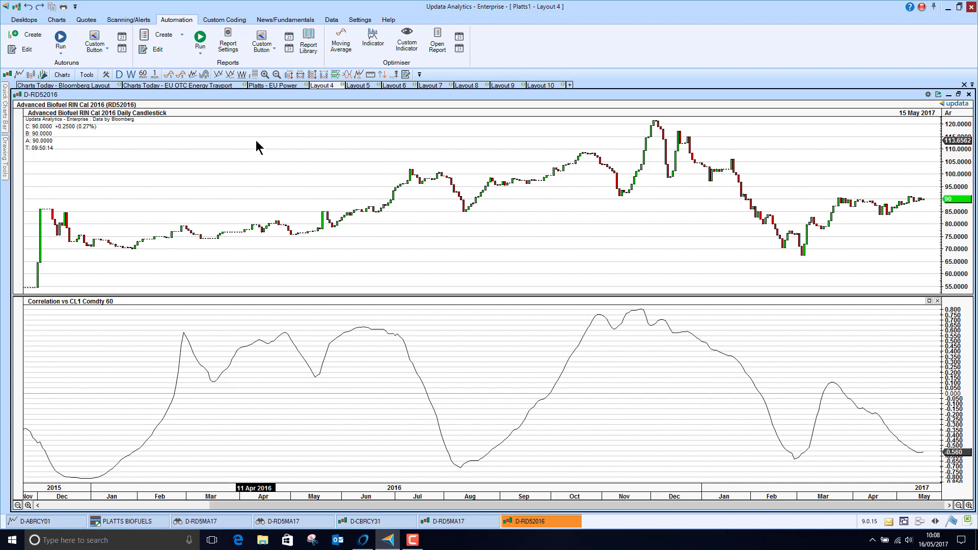
Switch to Layout 5's FlipFlopStoplossSystem back-test, then view the Custom Coding ribbon tab.
click(361, 86)
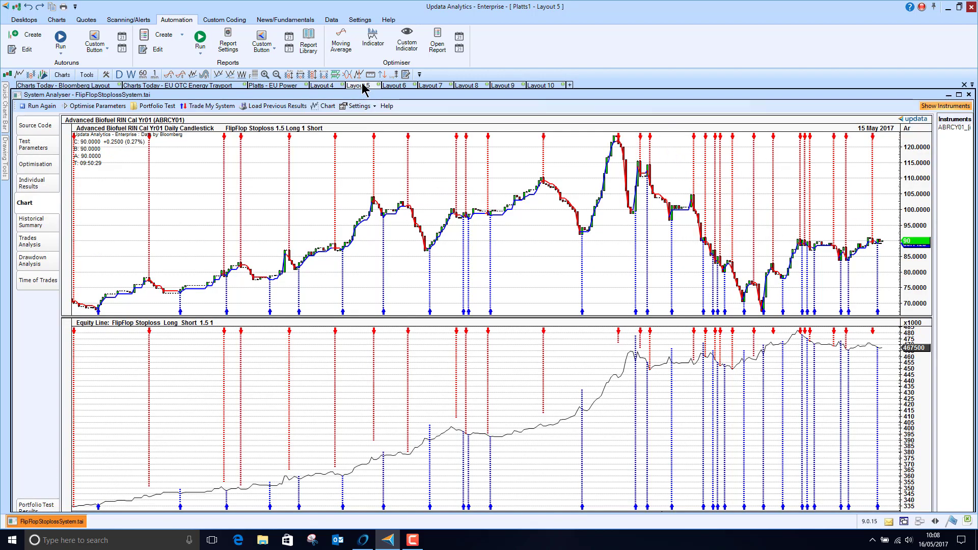
click(224, 20)
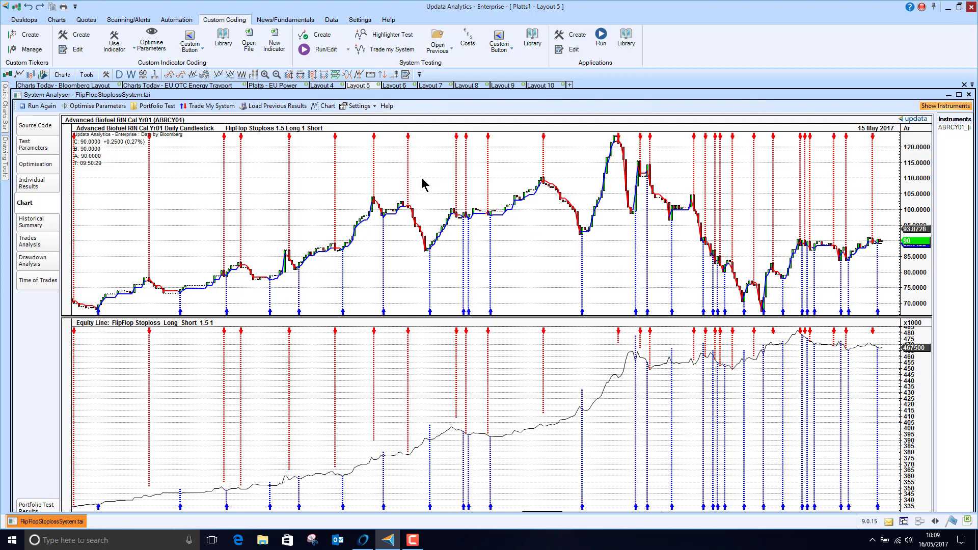
Cycle through the EU OTC Energy Trayport and Bloomberg layouts, ending on Platts - EU Power.
click(204, 86)
click(100, 86)
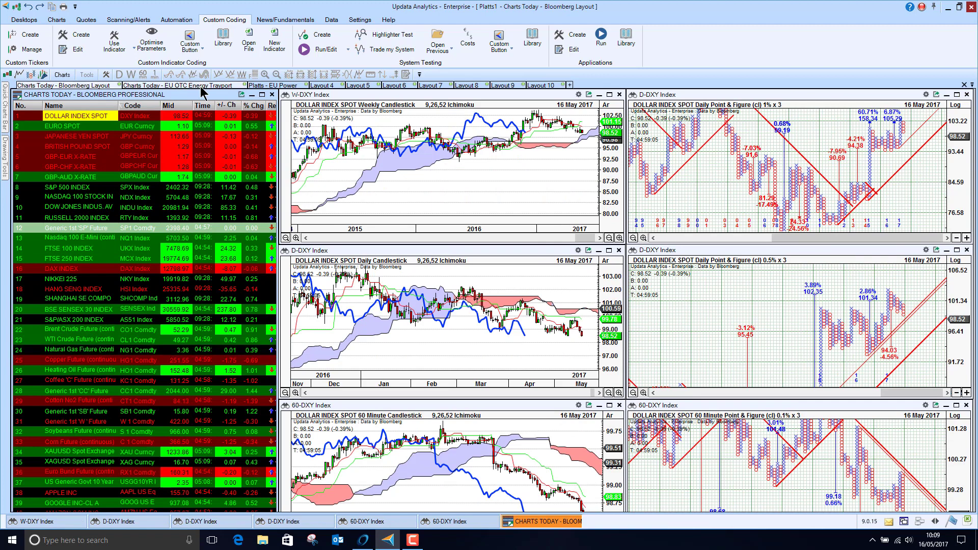
click(267, 86)
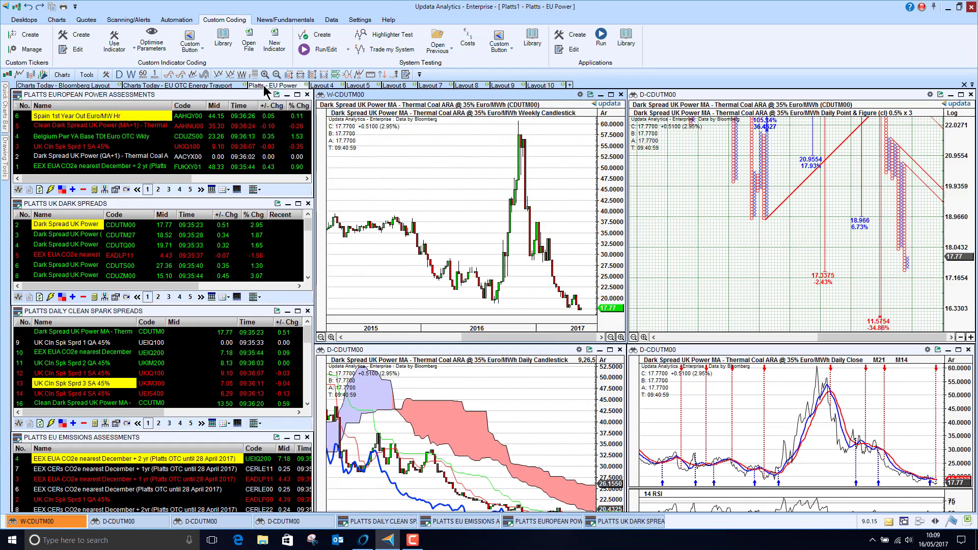